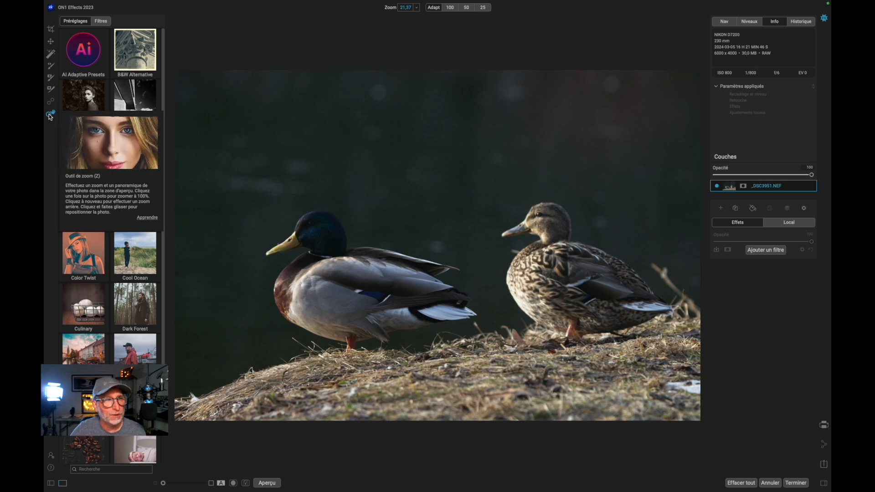
Use the Zoom tool to inspect the dark background above the ducks at 100 percent and return to the full view.
{"action": "left_click", "coordinate": [51, 114]}
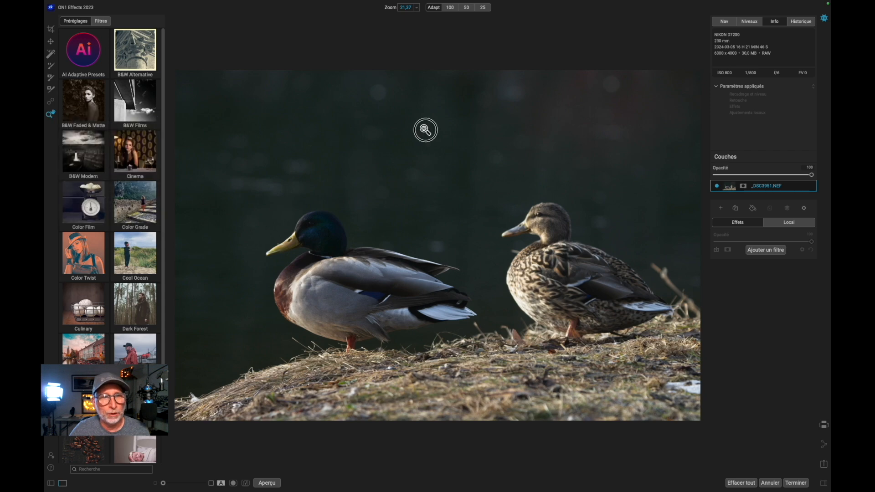
{"action": "left_click", "coordinate": [425, 131]}
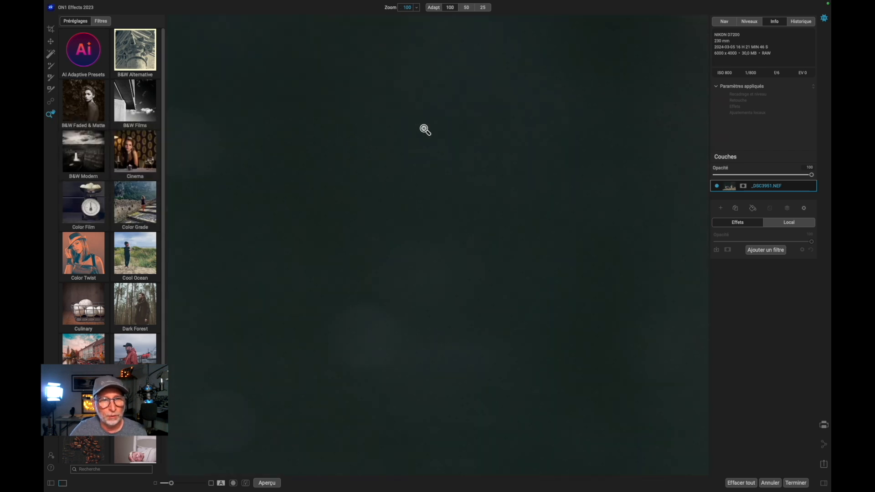
{"action": "left_click", "coordinate": [425, 131]}
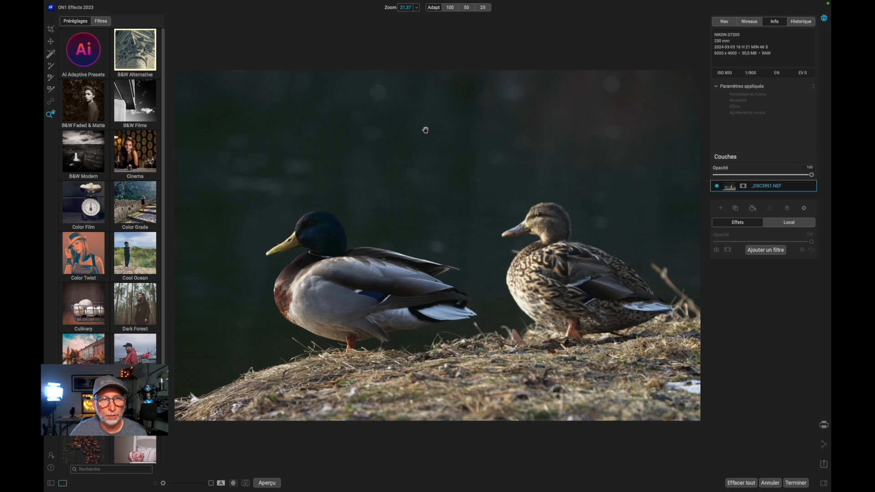
{"action": "left_click", "coordinate": [425, 130]}
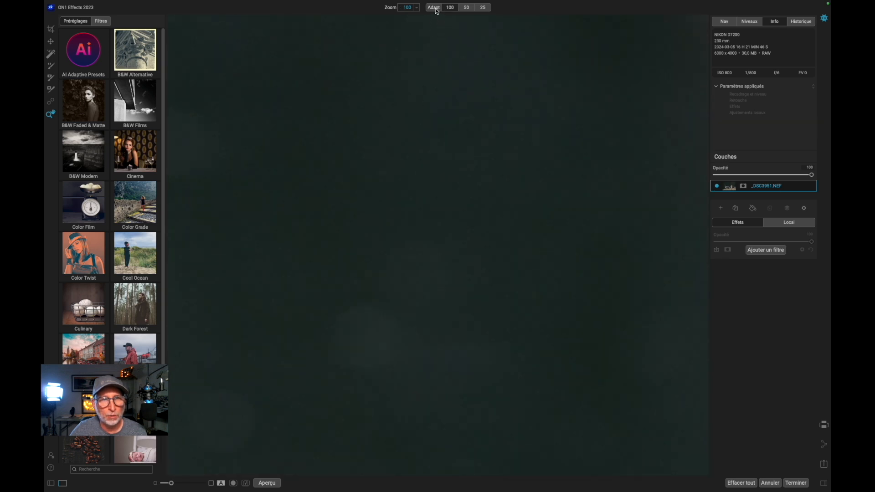
{"action": "left_click", "coordinate": [451, 136]}
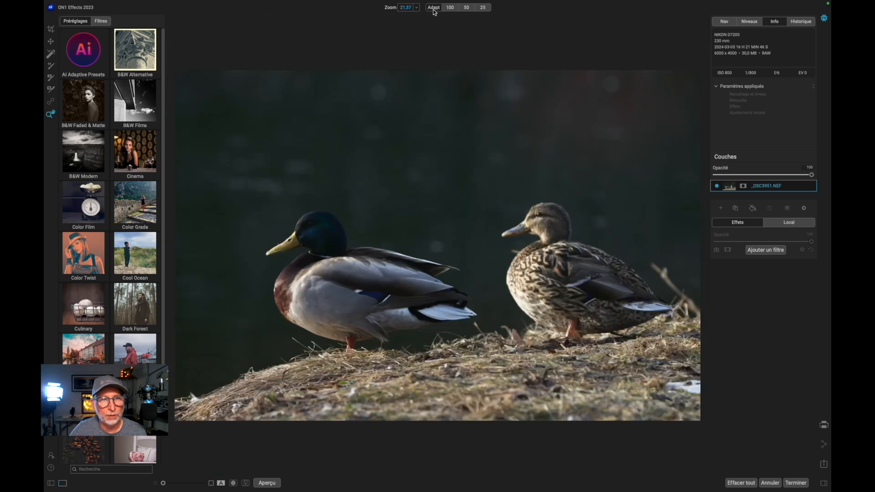
View the duck photo at the 50, 25 and 100 percent zoom presets and fit it back in the preview area.
{"action": "left_click", "coordinate": [408, 8]}
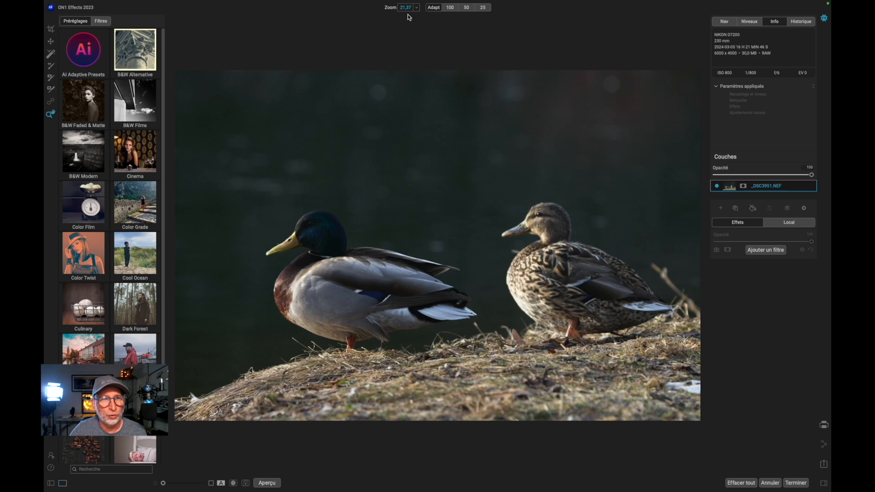
{"action": "left_click", "coordinate": [418, 11]}
{"action": "mouse_move", "coordinate": [390, 18]}
{"action": "left_mouse_down"}
{"action": "mouse_move", "coordinate": [377, 20]}
{"action": "mouse_move", "coordinate": [393, 15]}
{"action": "left_mouse_up"}
{"action": "left_click", "coordinate": [430, 9]}
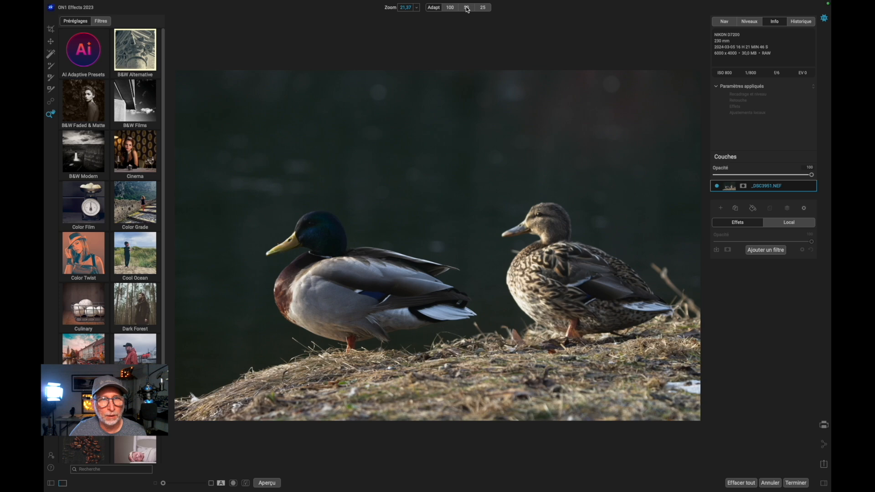
{"action": "left_click", "coordinate": [467, 8]}
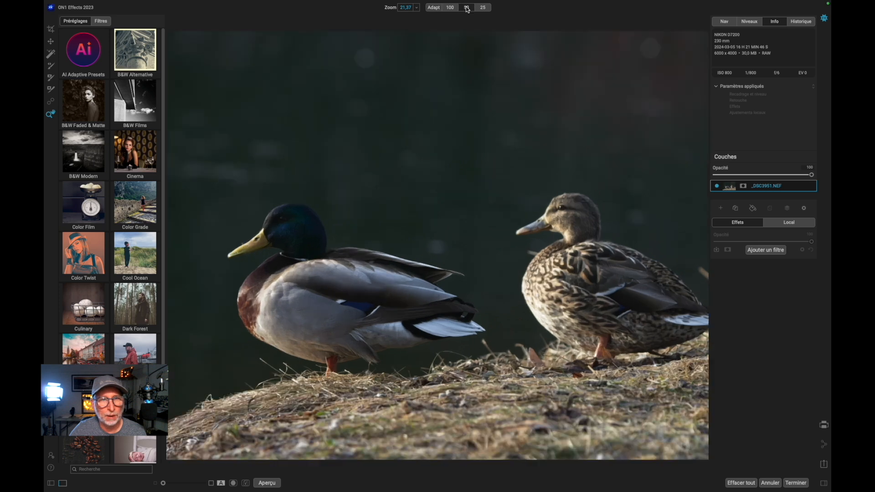
{"action": "left_click", "coordinate": [482, 8]}
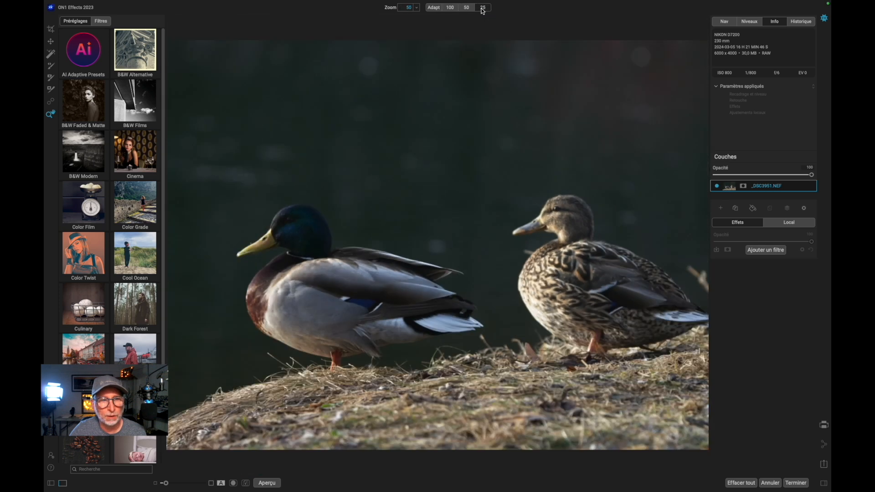
{"action": "left_click", "coordinate": [451, 8]}
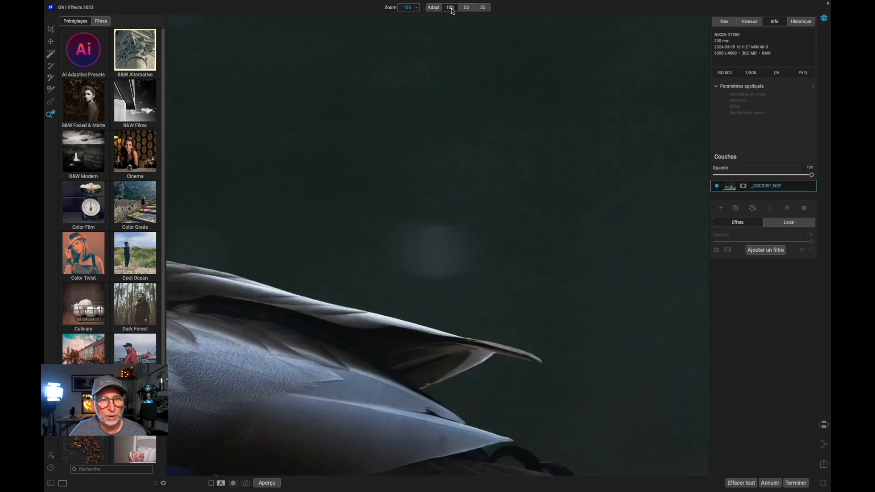
{"action": "left_click", "coordinate": [431, 7]}
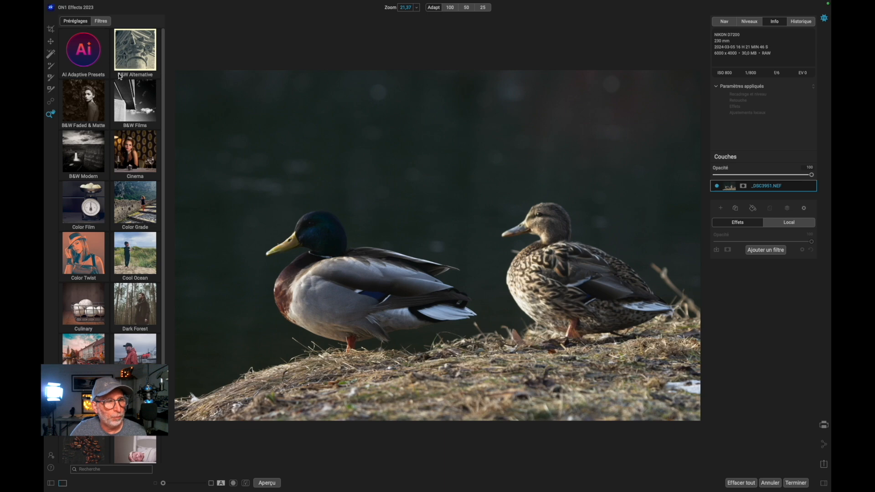
Browse the preset categories and display the library of individual filters.
{"action": "mouse_move", "coordinate": [162, 121]}
{"action": "left_mouse_down"}
{"action": "mouse_move", "coordinate": [167, 180]}
{"action": "mouse_move", "coordinate": [161, 112]}
{"action": "left_mouse_up"}
{"action": "left_click", "coordinate": [101, 25]}
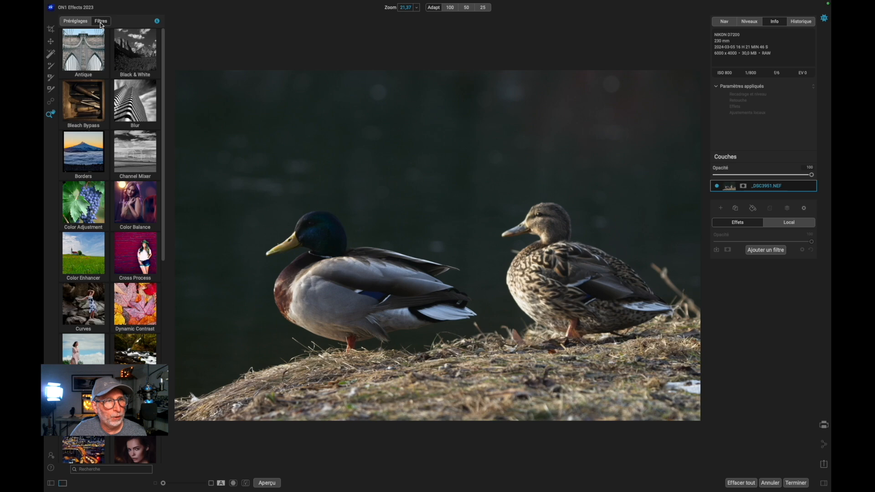
{"action": "left_click_drag", "start_coordinate": [162, 144], "coordinate": [165, 124]}
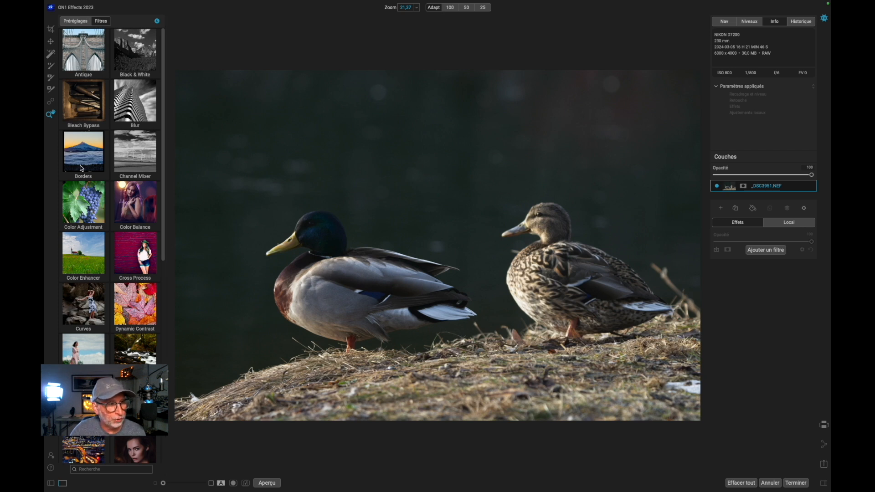
Review the General, Files, Plug-ins and System preferences and close them without making changes.
{"action": "left_click", "coordinate": [51, 456]}
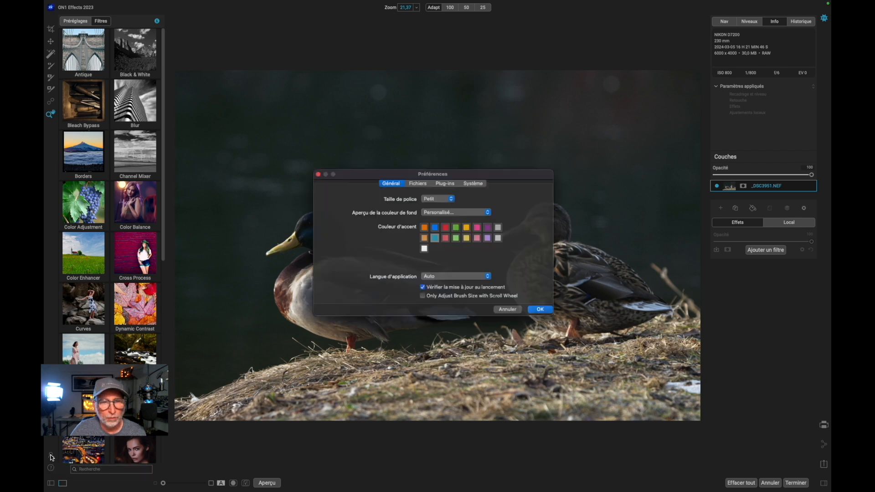
{"action": "left_click_drag", "start_coordinate": [537, 167], "coordinate": [540, 89]}
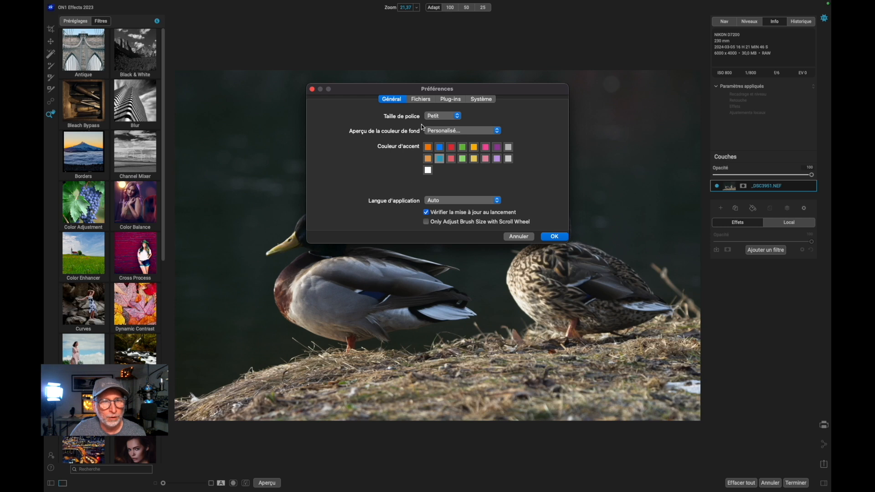
{"action": "left_click", "coordinate": [419, 100]}
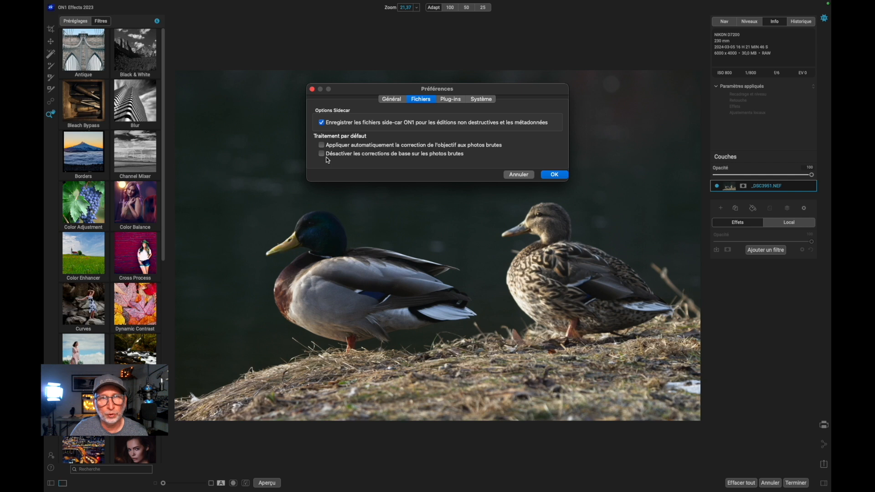
{"action": "left_click", "coordinate": [451, 99]}
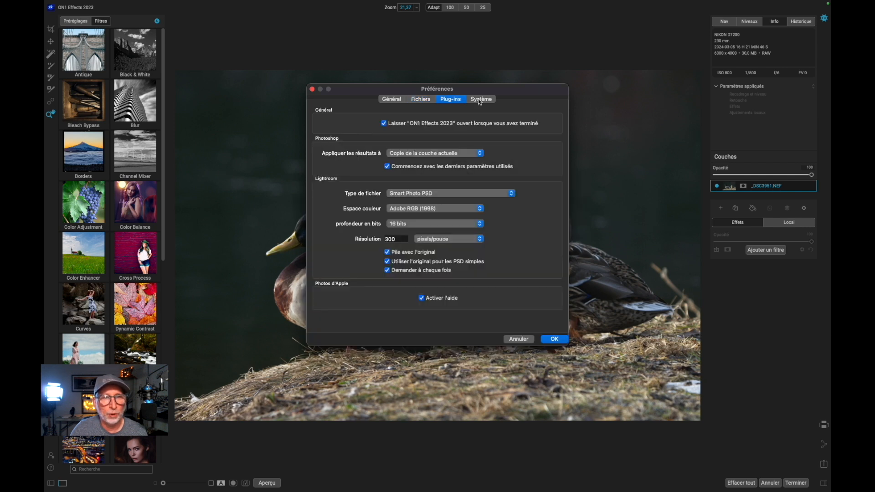
{"action": "left_click", "coordinate": [480, 100]}
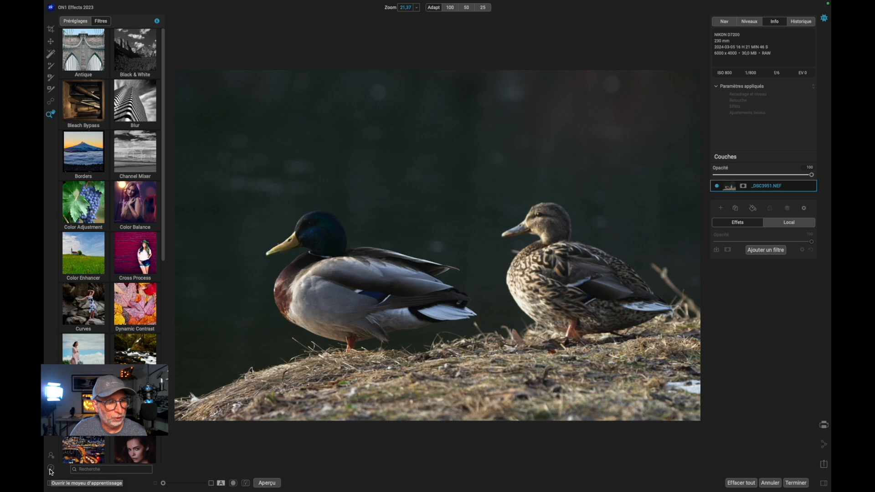
Look over the Quick Start tutorials in the learning hub and close it.
{"action": "left_click", "coordinate": [51, 471]}
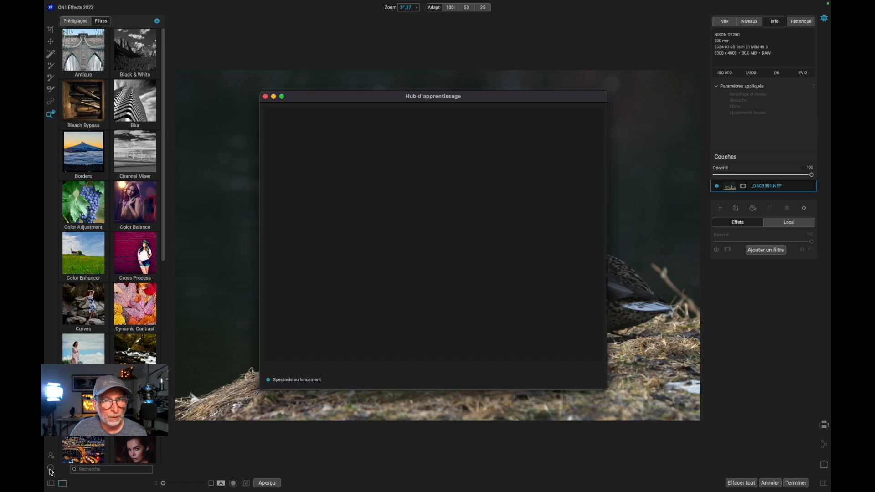
{"action": "left_click_drag", "start_coordinate": [369, 97], "coordinate": [397, 28]}
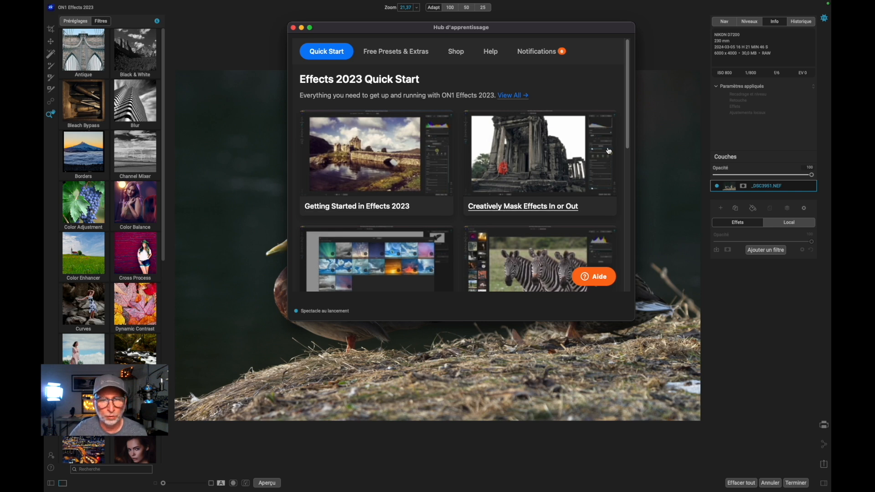
{"action": "left_click_drag", "start_coordinate": [629, 144], "coordinate": [594, 88]}
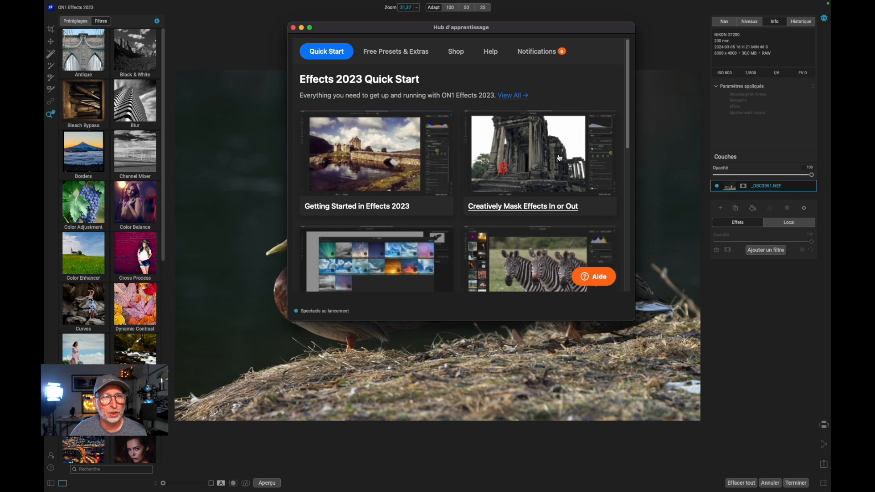
{"action": "left_click", "coordinate": [293, 27]}
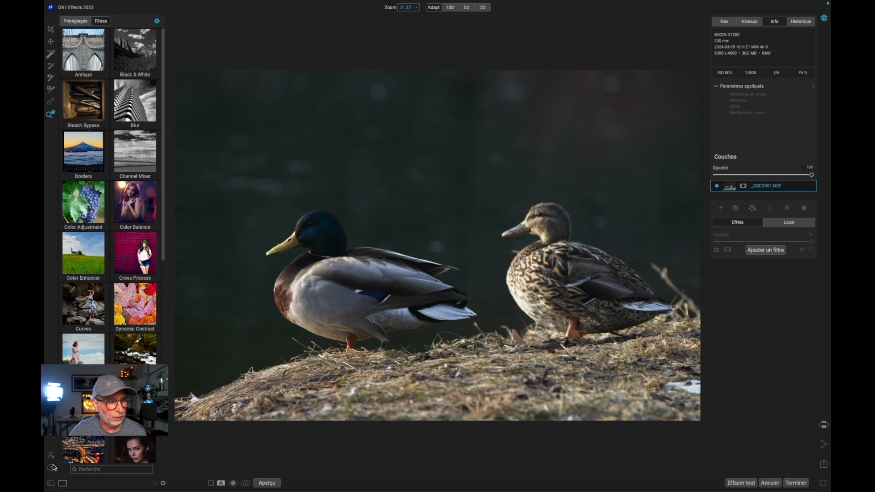
Hide and restore the filter browser, and switch the preview to the original photo and back.
{"action": "left_click", "coordinate": [51, 483]}
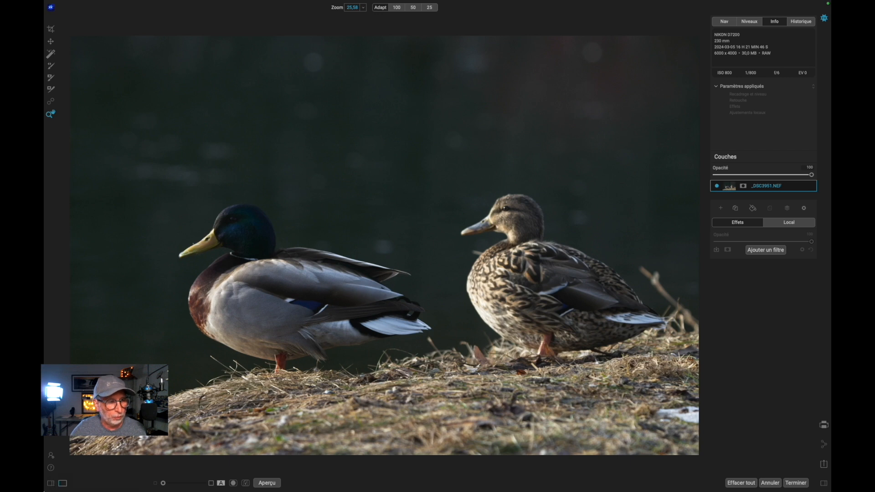
{"action": "left_click", "coordinate": [63, 483]}
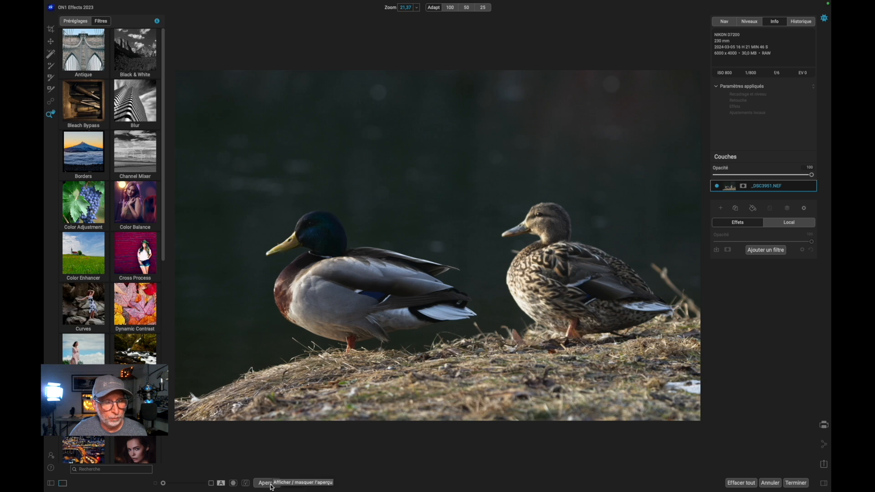
{"action": "left_click", "coordinate": [267, 483]}
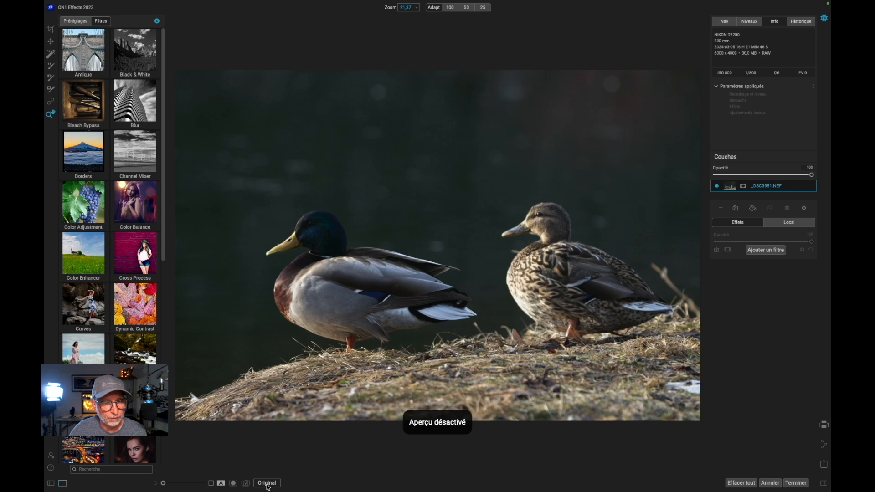
{"action": "left_click", "coordinate": [267, 483]}
Zoom into the ducks and compare before and after with the split view by shifting its divider, ending in the normal view.
{"action": "left_click_drag", "start_coordinate": [163, 483], "coordinate": [174, 483]}
{"action": "left_click_drag", "start_coordinate": [359, 334], "coordinate": [537, 232]}
{"action": "left_click", "coordinate": [221, 483]}
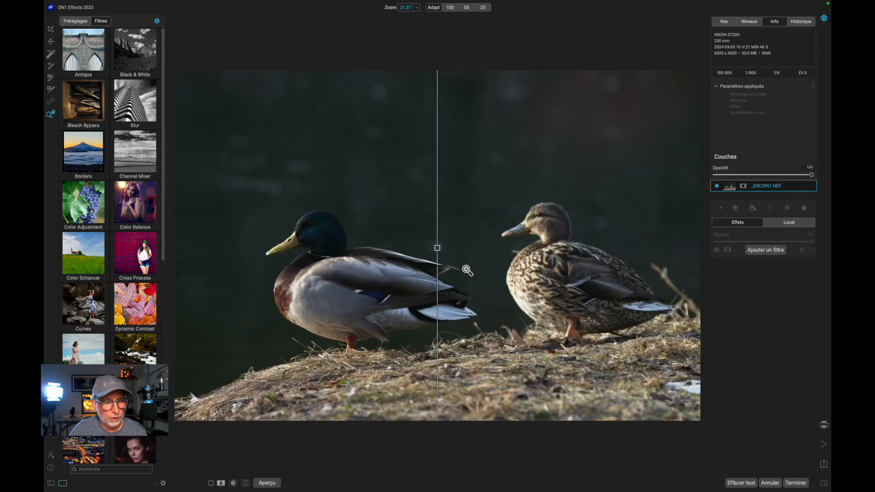
{"action": "left_click_drag", "start_coordinate": [360, 258], "coordinate": [403, 287]}
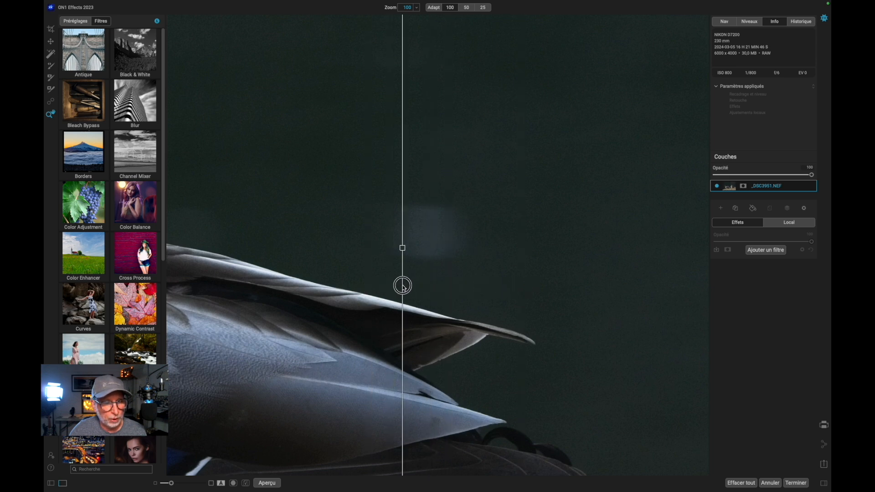
{"action": "left_click", "coordinate": [221, 483]}
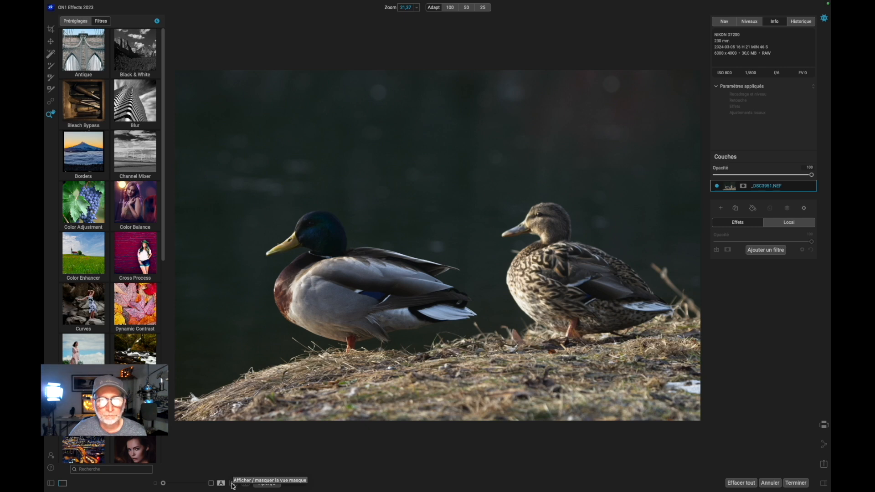
Check the layer's mask view and preview the duck photo with soft proofing switched on and off.
{"action": "left_click", "coordinate": [232, 484]}
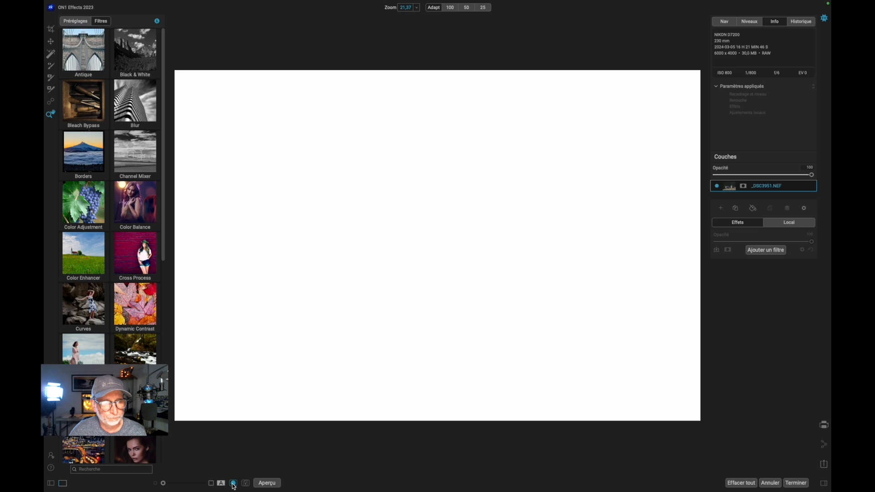
{"action": "left_click", "coordinate": [233, 484]}
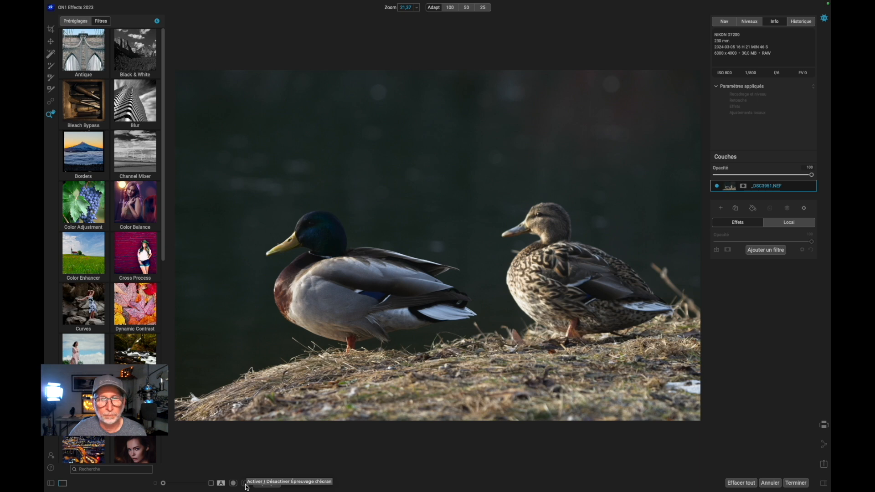
{"action": "left_click", "coordinate": [246, 483]}
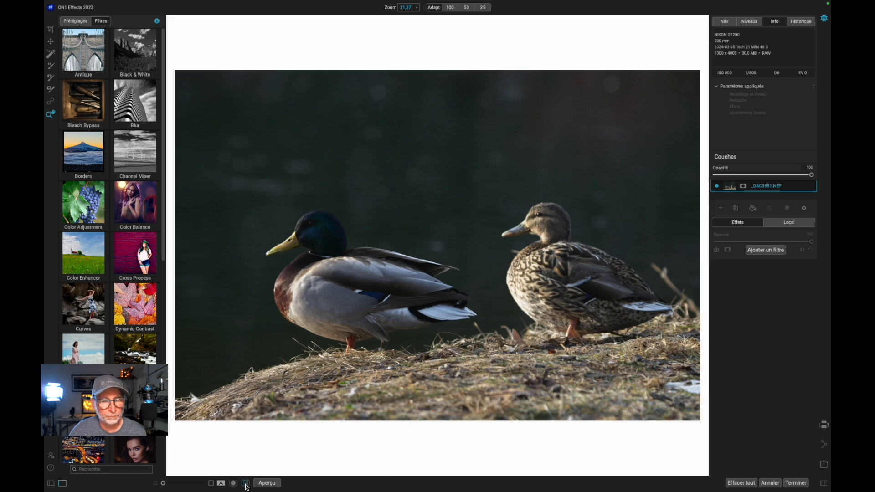
{"action": "left_click", "coordinate": [246, 486]}
{"action": "left_click", "coordinate": [246, 486]}
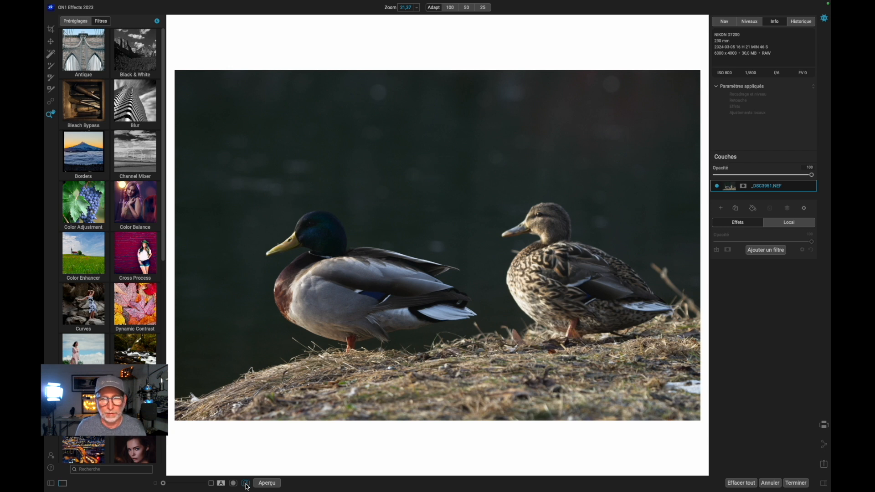
{"action": "left_click", "coordinate": [246, 484]}
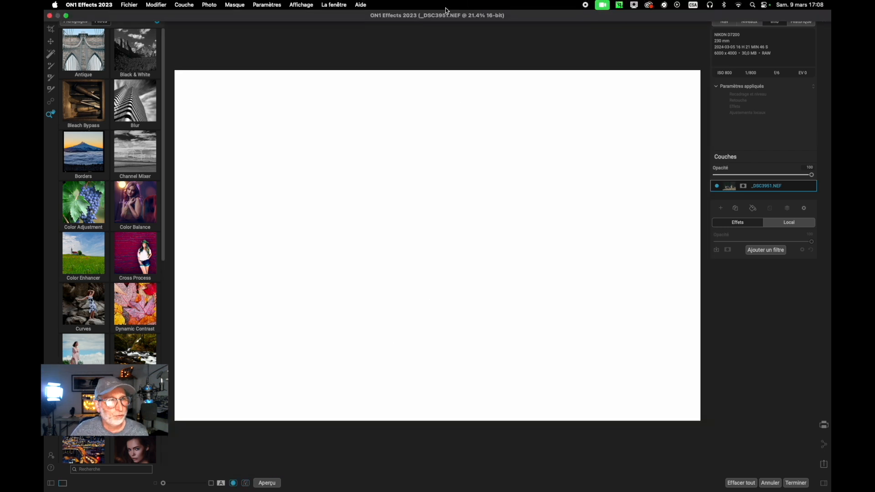
Start cropping the duck photo and try other composition guides, ending with the Triangles overlay.
{"action": "left_click", "coordinate": [51, 115]}
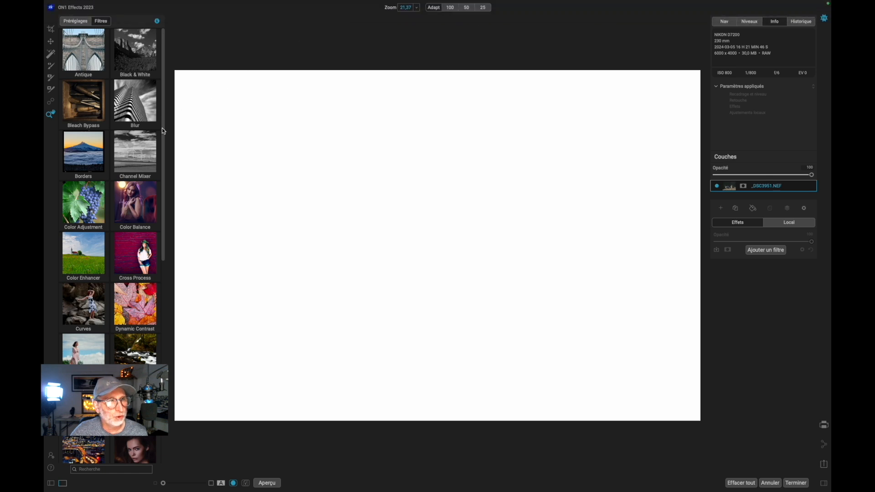
{"action": "left_click", "coordinate": [51, 30]}
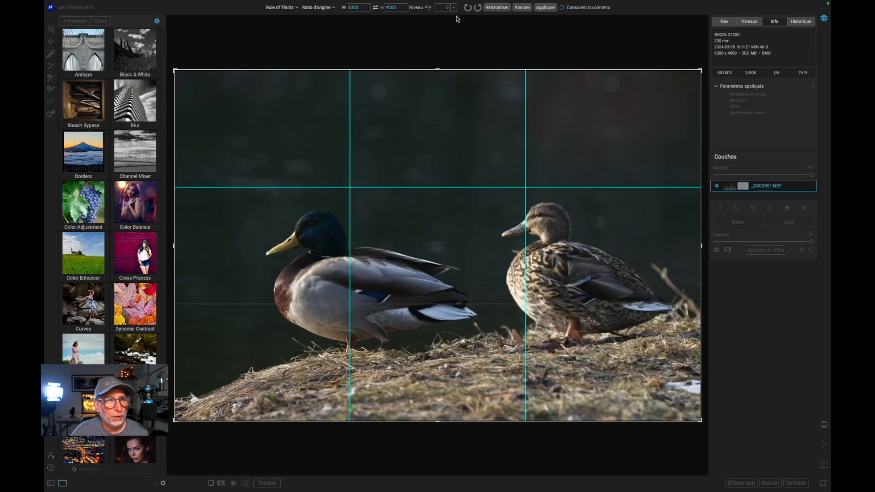
{"action": "left_click", "coordinate": [297, 8]}
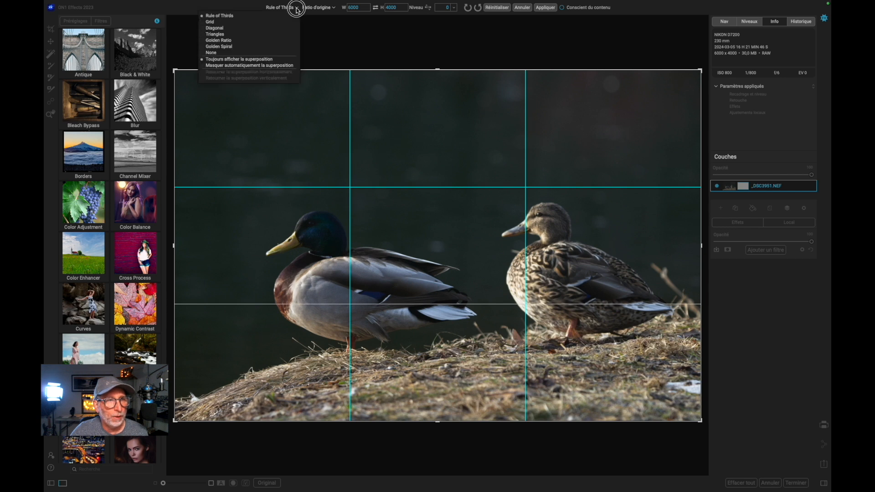
{"action": "left_click", "coordinate": [203, 24]}
{"action": "left_click", "coordinate": [294, 7]}
{"action": "left_click", "coordinate": [203, 38]}
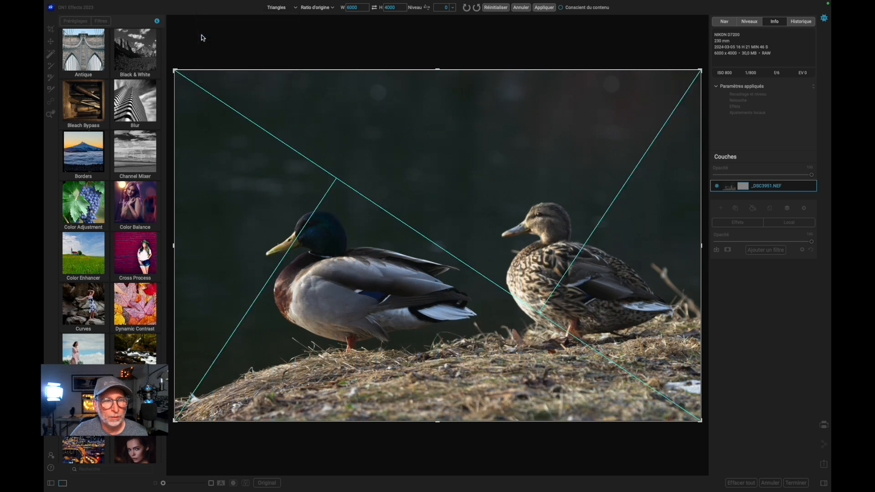
Preview the Golden Ratio, Golden Spiral and None crop overlays, and return to Rule of Thirds.
{"action": "left_click", "coordinate": [294, 7]}
{"action": "left_click", "coordinate": [203, 43]}
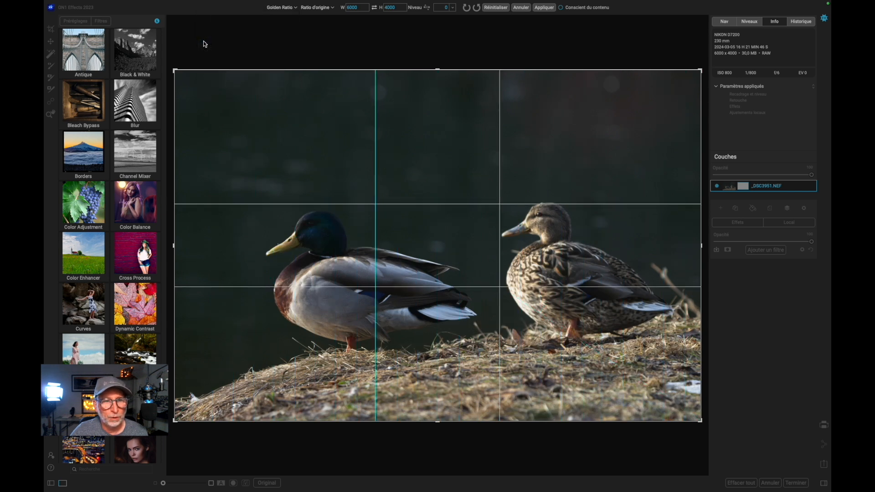
{"action": "left_click", "coordinate": [294, 8]}
{"action": "left_click", "coordinate": [217, 47]}
{"action": "left_click", "coordinate": [294, 8]}
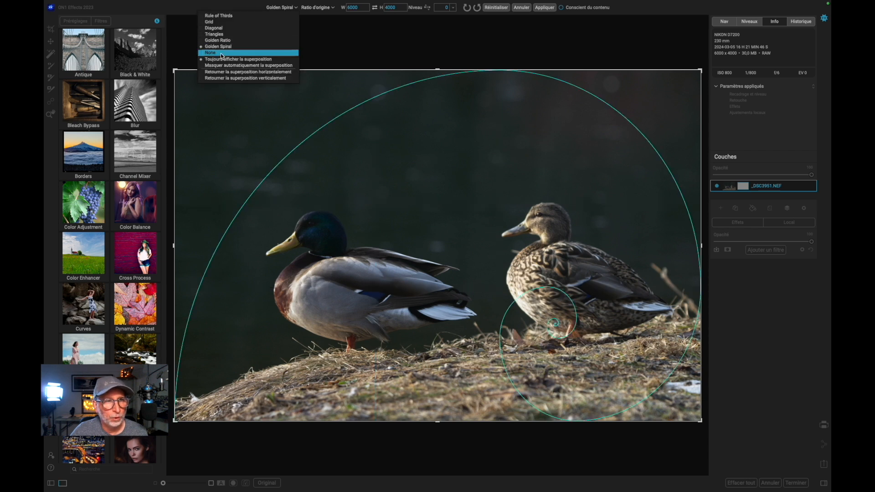
{"action": "left_click", "coordinate": [220, 53]}
{"action": "left_click", "coordinate": [285, 8]}
{"action": "left_click", "coordinate": [251, 16]}
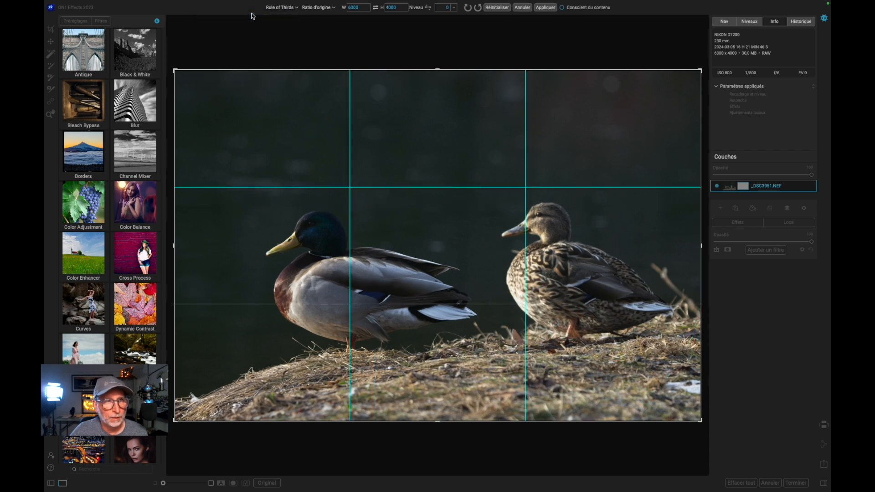
Check the crop ratio choices, rotate the photo clockwise through a full turn in quarter steps, then reset and cancel the crop.
{"action": "left_click", "coordinate": [334, 9]}
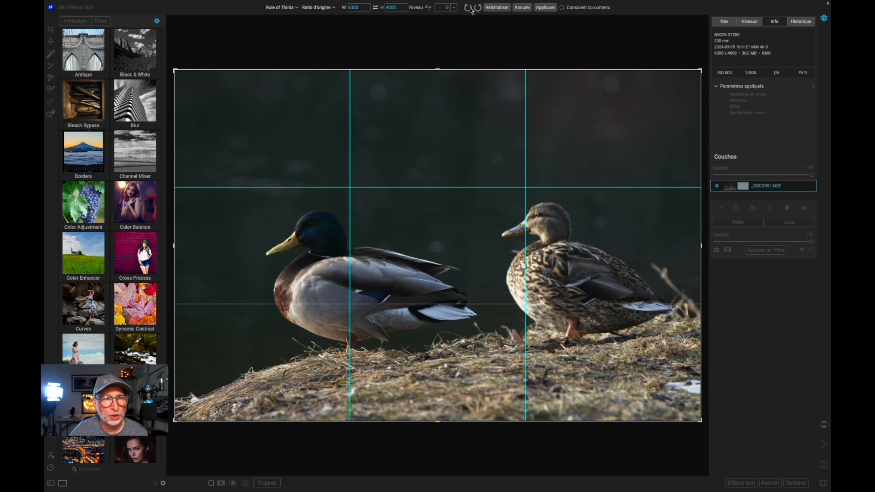
{"action": "left_click", "coordinate": [468, 8]}
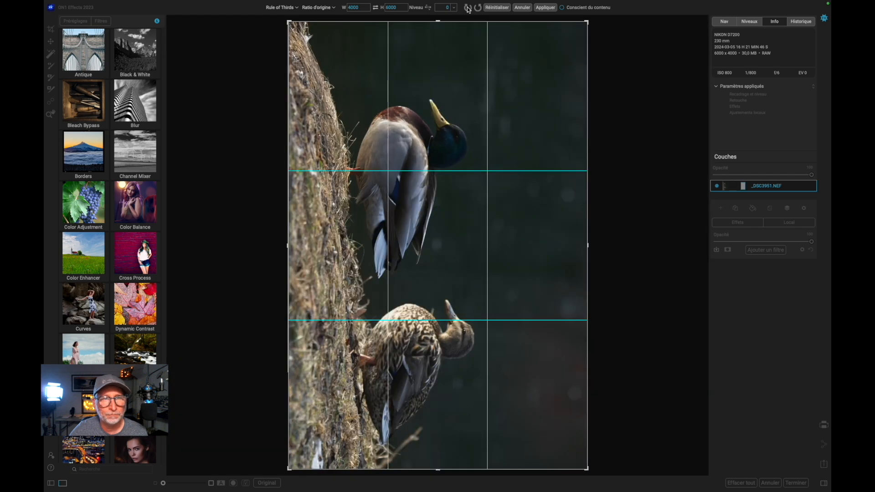
{"action": "left_click", "coordinate": [469, 8]}
{"action": "left_click", "coordinate": [468, 7]}
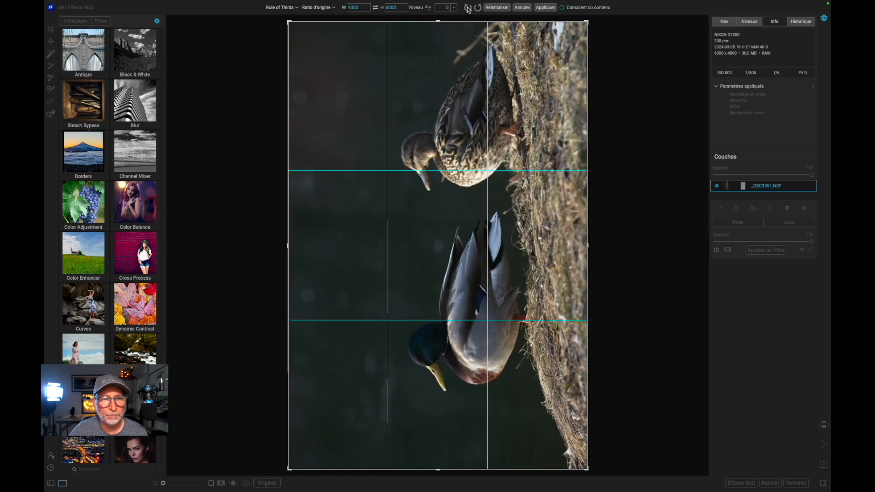
{"action": "left_click", "coordinate": [469, 8]}
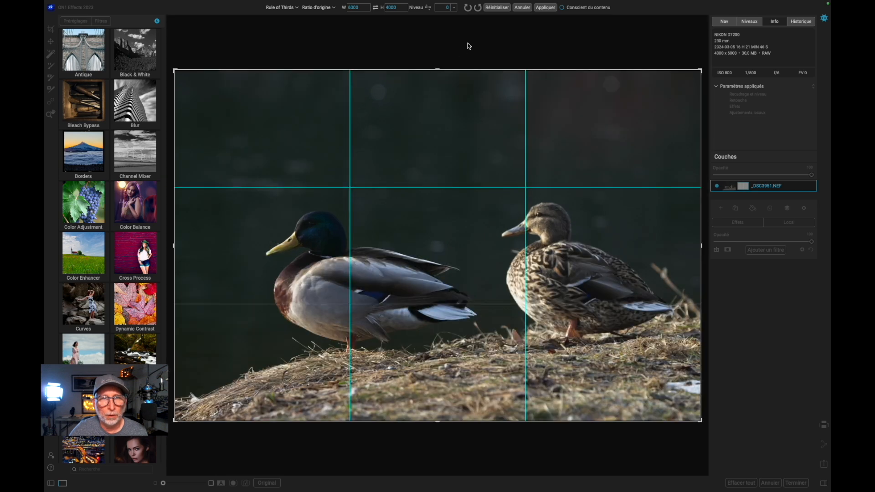
{"action": "left_click", "coordinate": [500, 8]}
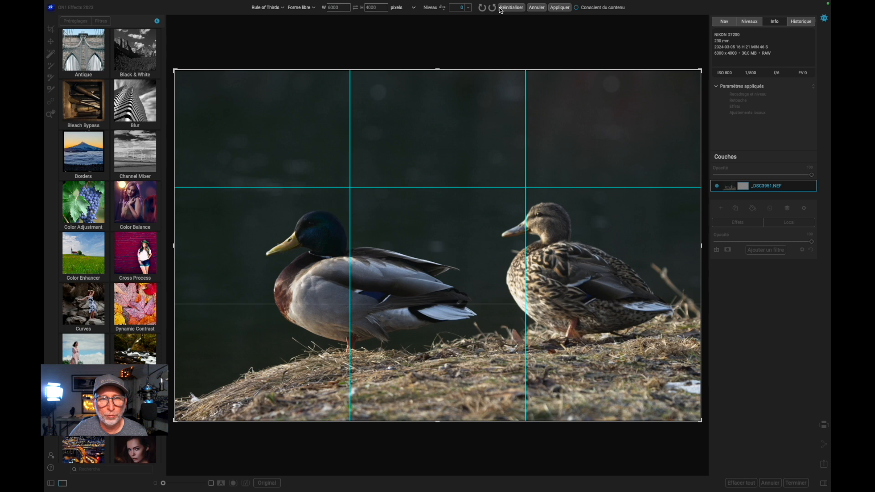
{"action": "left_click", "coordinate": [533, 8]}
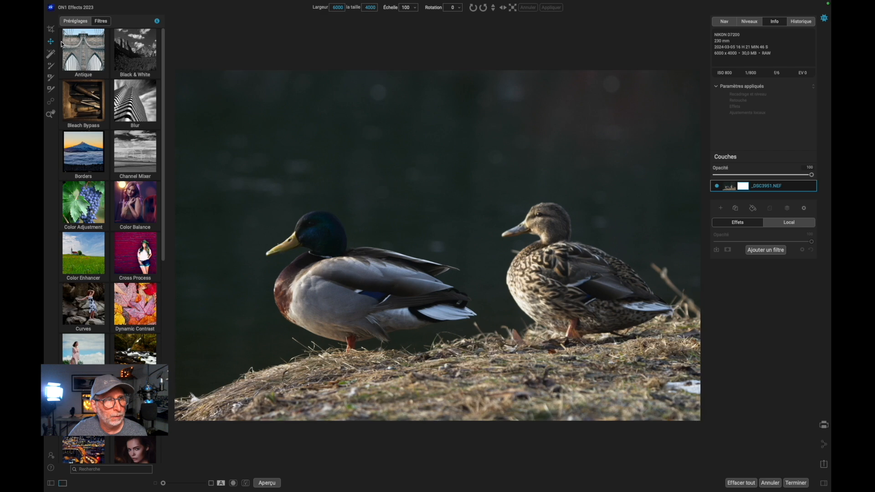
Leave the crop tool without applying it and reset the photo's local adjustments.
{"action": "left_click", "coordinate": [50, 57]}
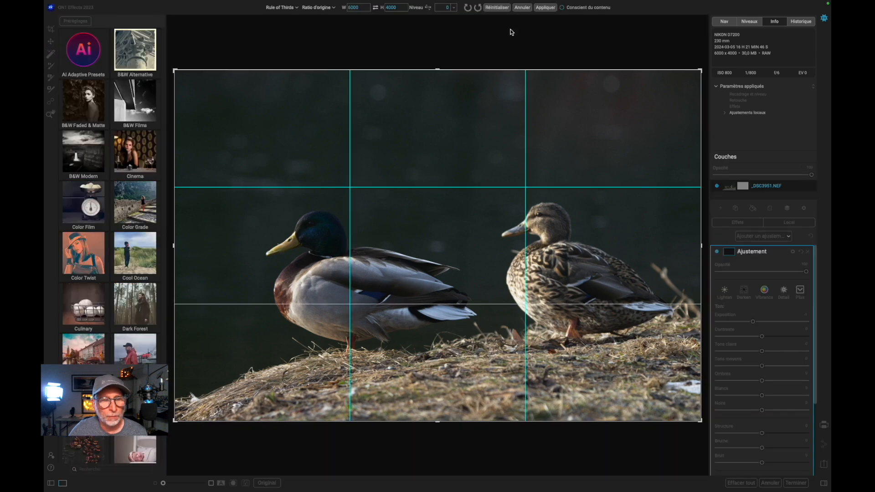
{"action": "left_click", "coordinate": [522, 7]}
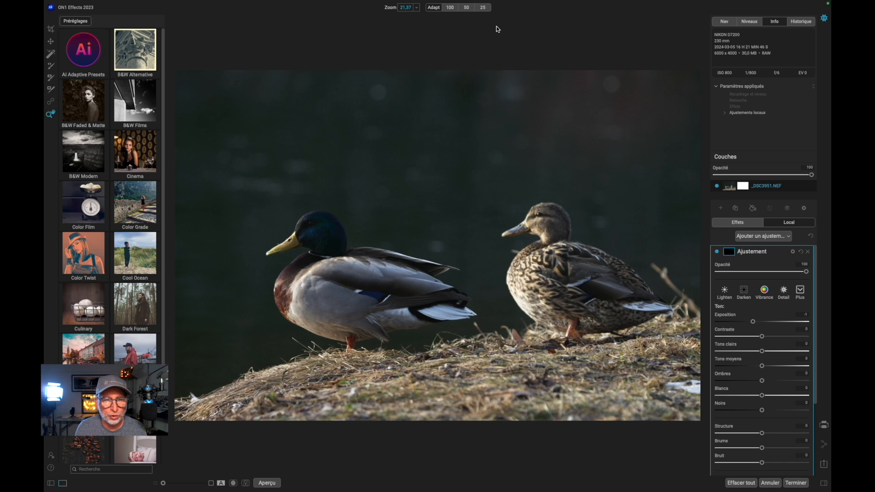
{"action": "left_click", "coordinate": [810, 236]}
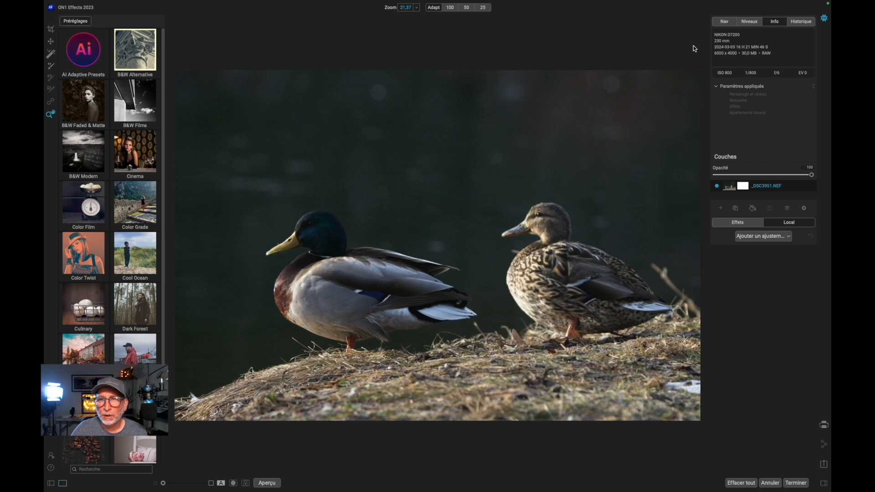
Inspect the photo at 100% by moving the navigator frame, and view its levels, capture information and edit history.
{"action": "left_click", "coordinate": [724, 22]}
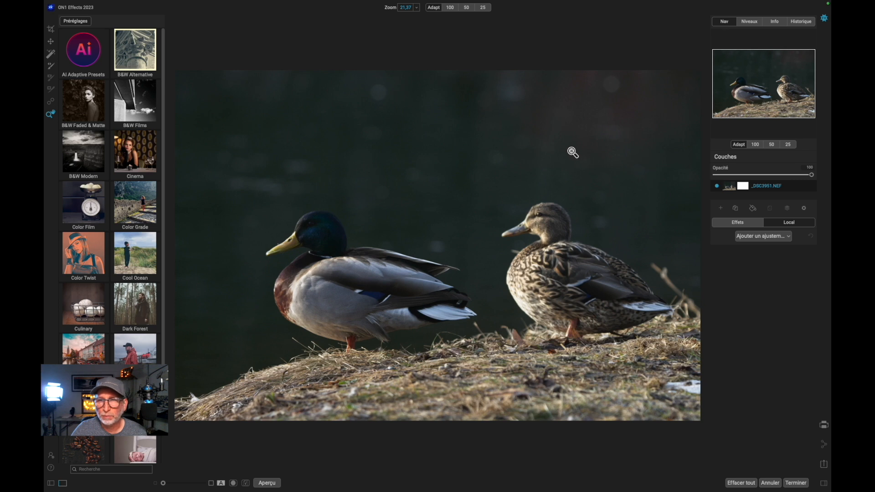
{"action": "left_click", "coordinate": [500, 186]}
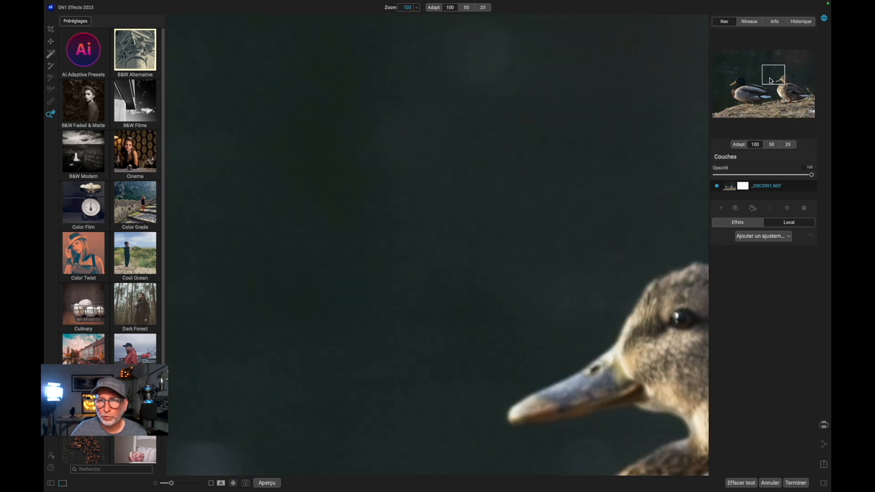
{"action": "left_click_drag", "start_coordinate": [766, 83], "coordinate": [739, 83]}
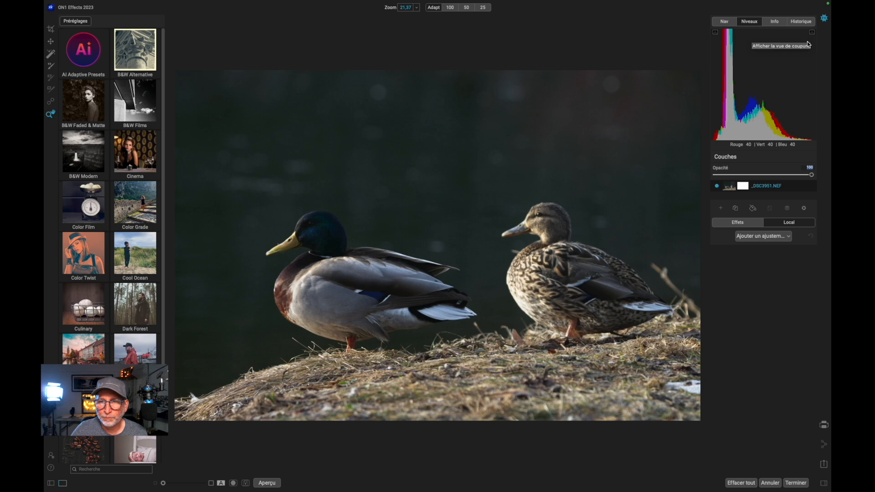
{"action": "left_click", "coordinate": [773, 24]}
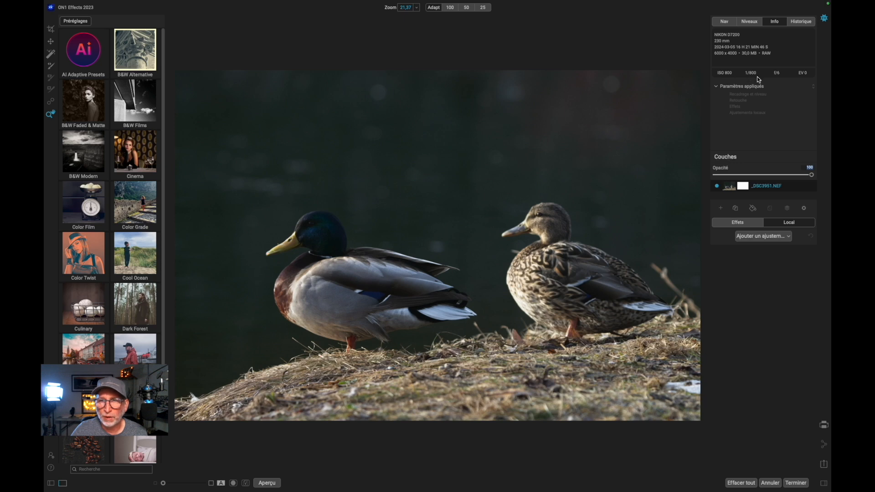
{"action": "left_click", "coordinate": [802, 24]}
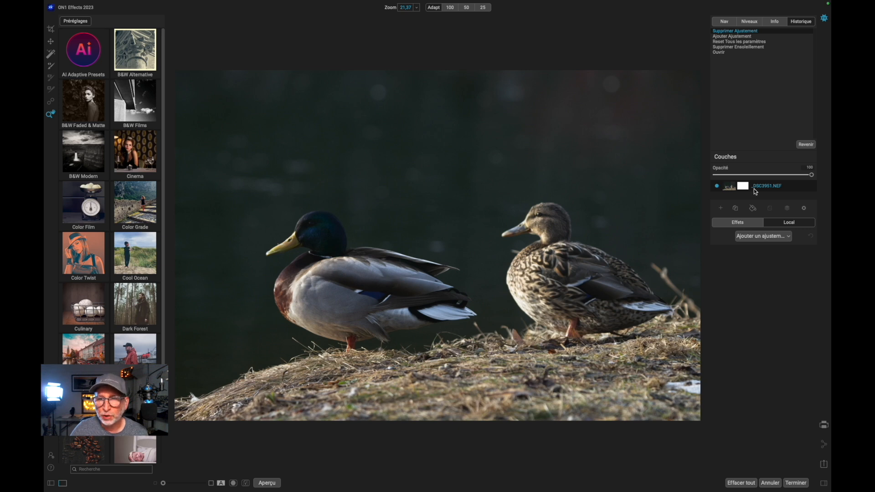
Rename the _DSC3951.NEF layer to Arriere-plan and duplicate it, removing any stray local adjustment first.
{"action": "key", "text": "b"}
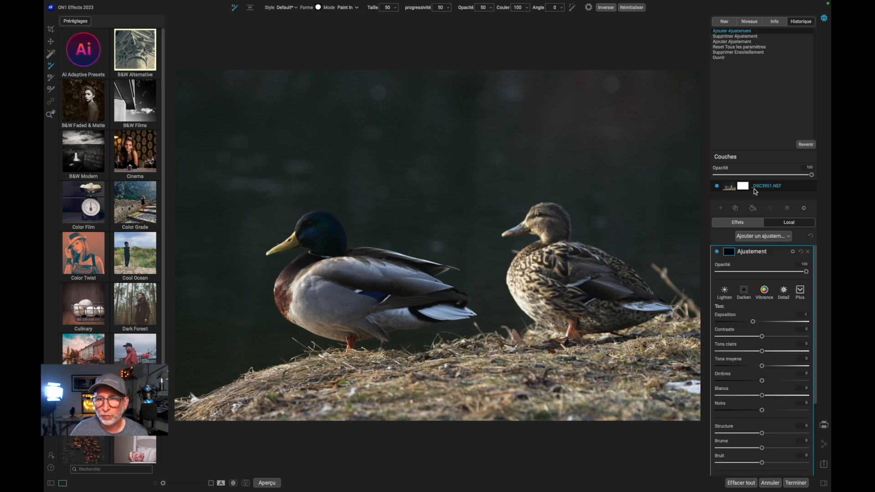
{"action": "left_click", "coordinate": [808, 252]}
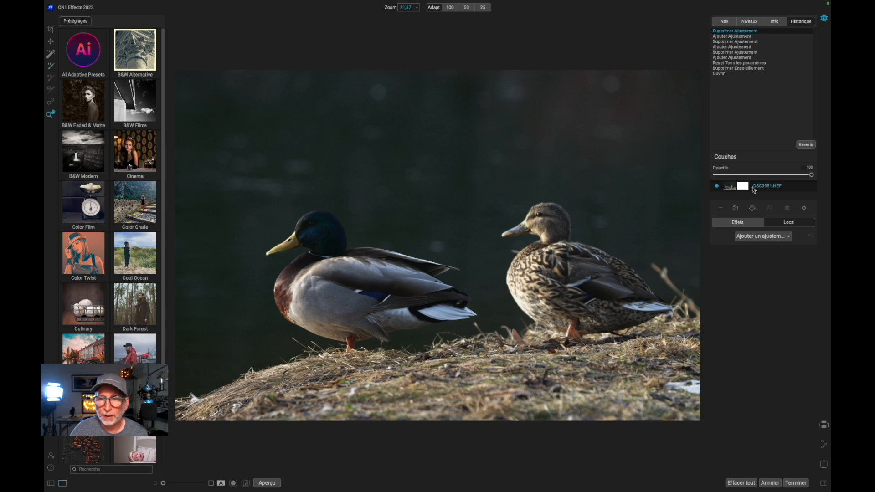
{"action": "double_click", "coordinate": [753, 186]}
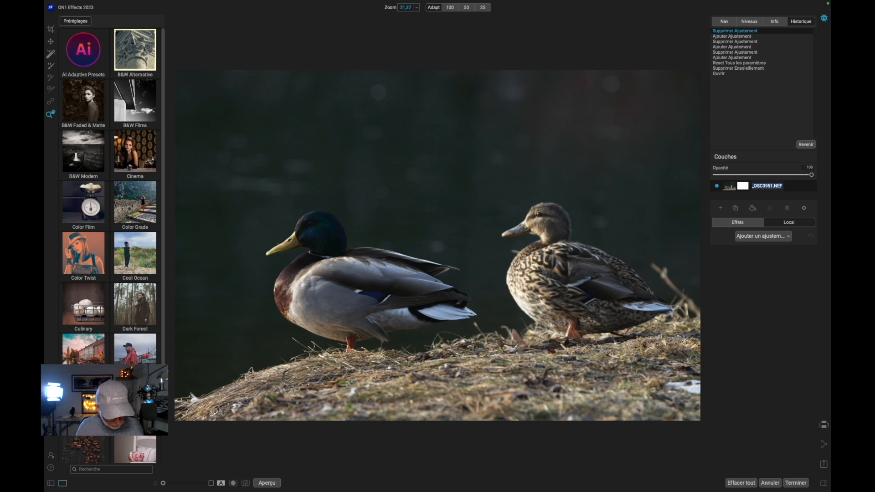
{"action": "type", "text": "Arrière-plan"}
{"action": "key", "text": "Return"}
{"action": "right_click", "coordinate": [729, 189]}
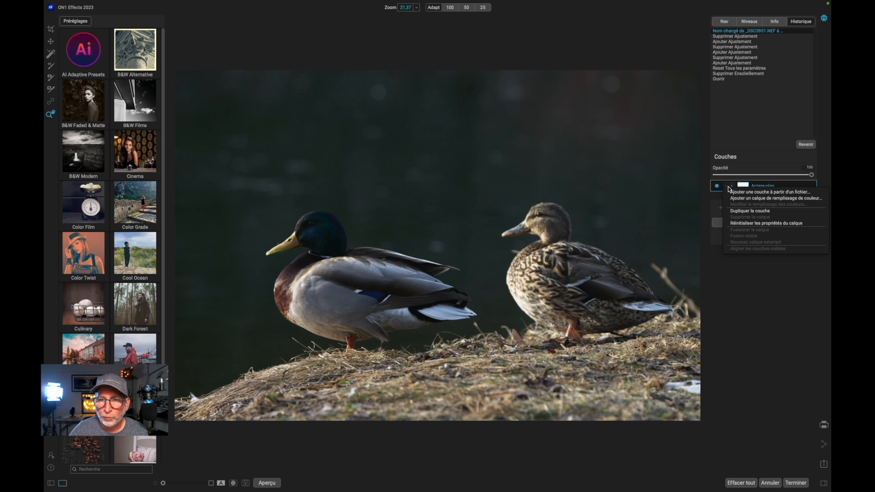
{"action": "left_click", "coordinate": [736, 213]}
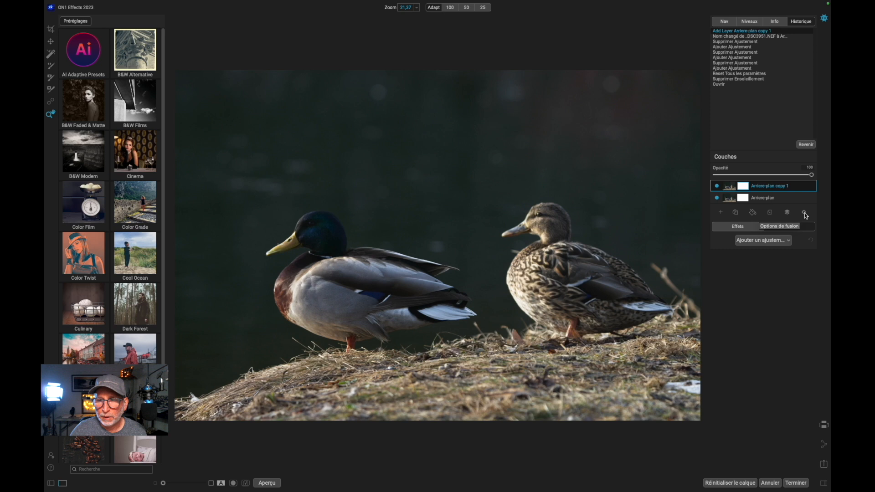
View the copied layer's effects, return to local adjustments and set an adjustment's exposure to -0.15.
{"action": "left_click", "coordinate": [739, 227]}
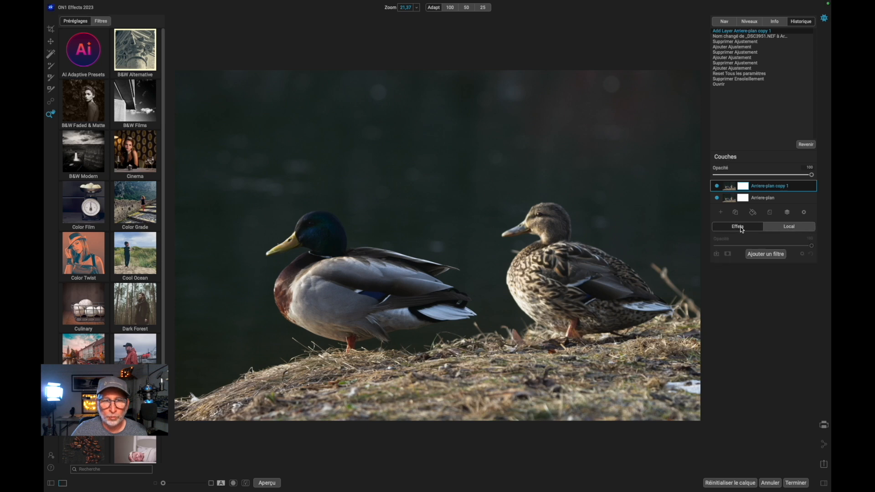
{"action": "left_click", "coordinate": [790, 227]}
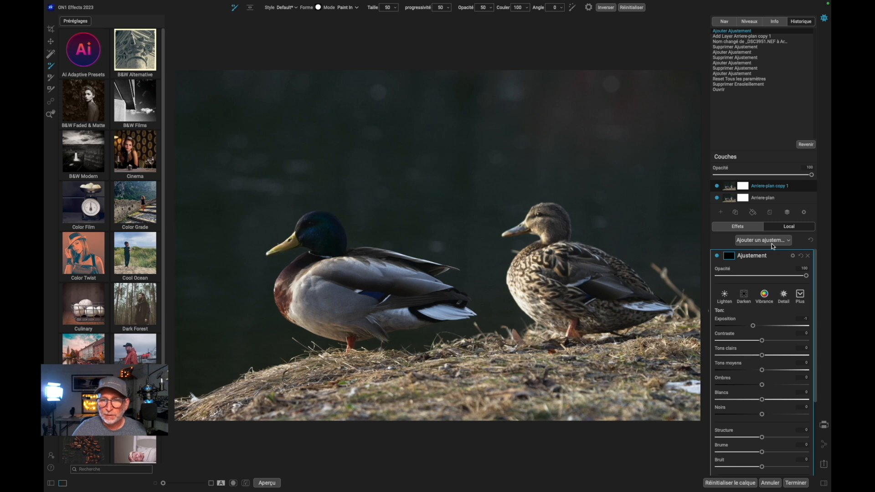
{"action": "mouse_move", "coordinate": [752, 326]}
{"action": "left_mouse_down"}
{"action": "mouse_move", "coordinate": [786, 327]}
{"action": "mouse_move", "coordinate": [735, 327]}
{"action": "mouse_move", "coordinate": [774, 327]}
{"action": "mouse_move", "coordinate": [760, 327]}
{"action": "left_mouse_up"}
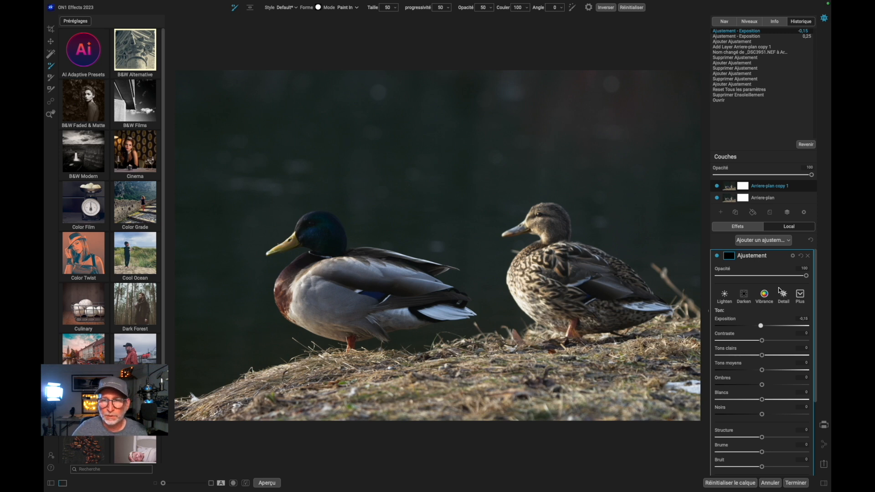
Add further local adjustments, preview the detected mask regions and apply an adjustment to the whole image with Tout.
{"action": "left_click", "coordinate": [790, 241]}
{"action": "left_click", "coordinate": [790, 242]}
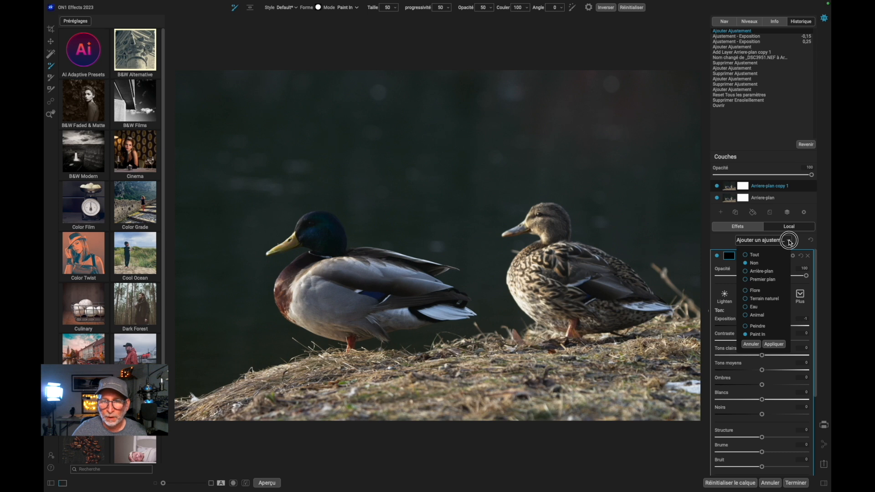
{"action": "left_click", "coordinate": [755, 260]}
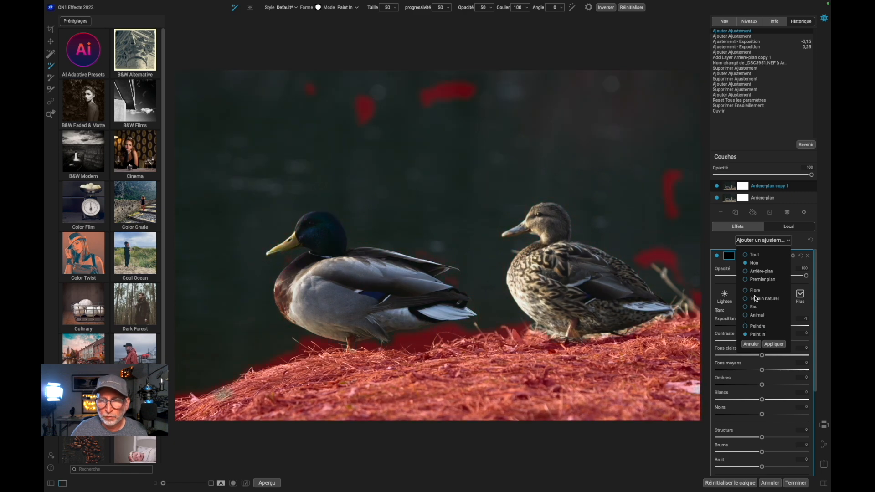
{"action": "left_click", "coordinate": [747, 256]}
{"action": "left_click", "coordinate": [774, 344]}
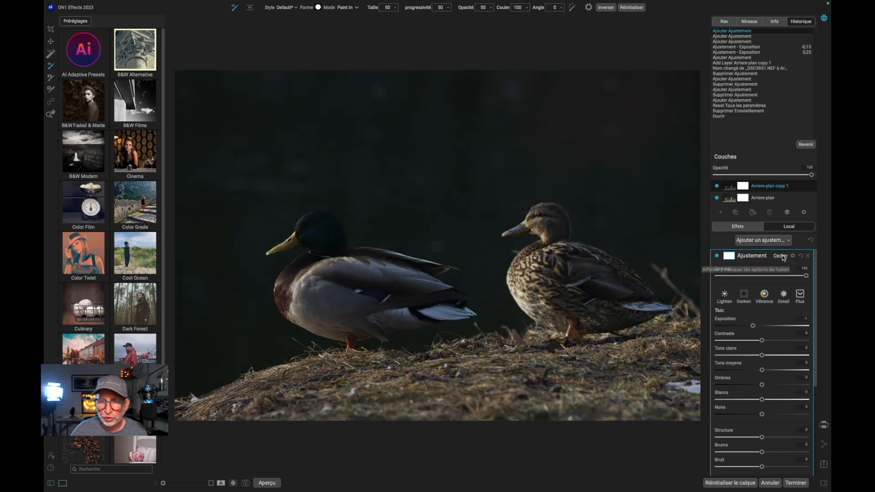
Check the local adjustment's show and hide option, reset its settings and delete it.
{"action": "left_click", "coordinate": [782, 257]}
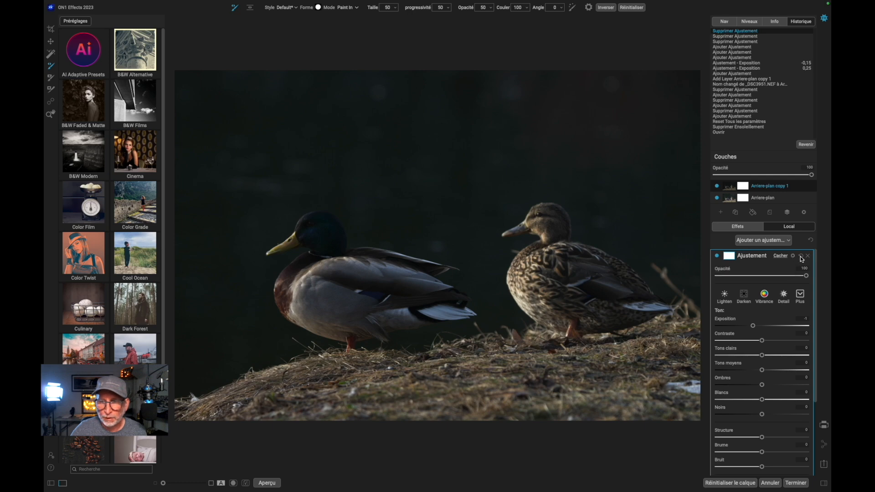
{"action": "left_click", "coordinate": [800, 257]}
{"action": "double_click", "coordinate": [801, 258]}
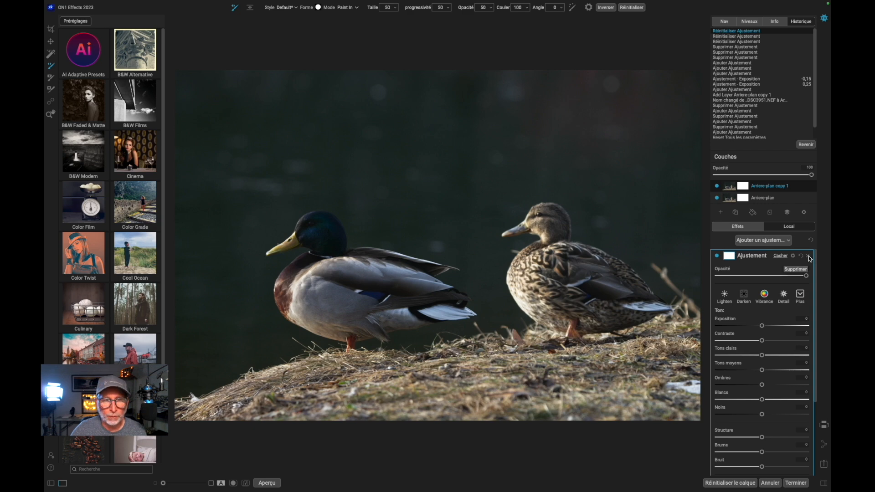
{"action": "left_click", "coordinate": [809, 258]}
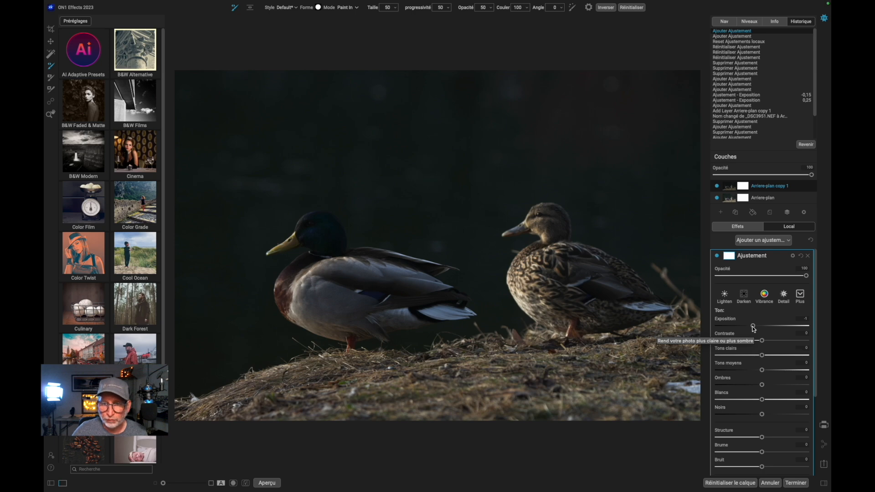
Set the whole-image adjustment's exposure to 0.45, contrast -2, highlights 5, midtones 5, shadows 9, whites -14 and blacks 13.
{"action": "left_click_drag", "start_coordinate": [753, 328], "coordinate": [764, 356]}
{"action": "scroll", "coordinate": [764, 337], "scroll_direction": "down", "scroll_amount": 3}
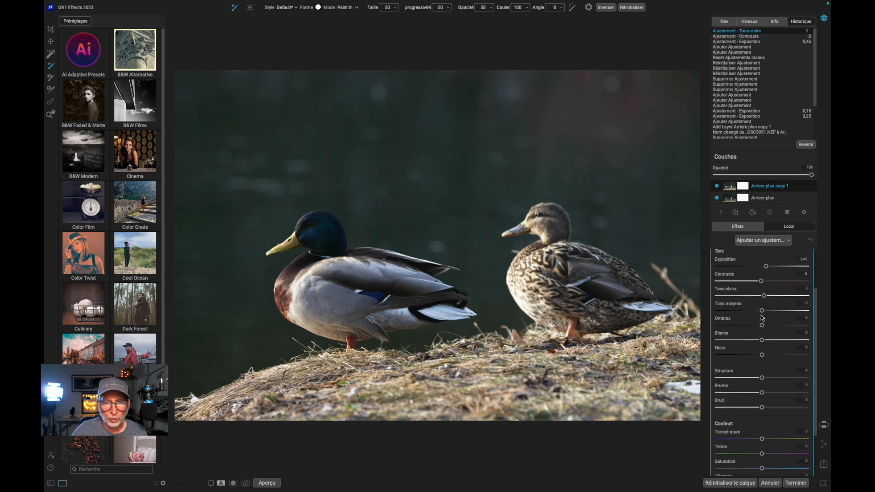
{"action": "left_click_drag", "start_coordinate": [762, 311], "coordinate": [767, 355]}
{"action": "scroll", "coordinate": [767, 356], "scroll_direction": "down", "scroll_amount": 3}
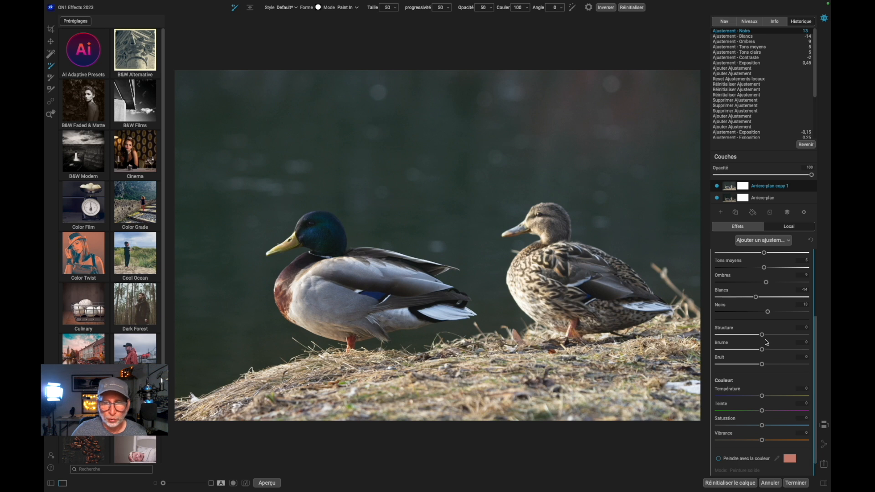
Set the whole-image adjustment's structure to 29 and haze (Brume) to -10, keeping noise (Bruit) at 0.
{"action": "mouse_move", "coordinate": [762, 335]}
{"action": "left_mouse_down"}
{"action": "mouse_move", "coordinate": [774, 335]}
{"action": "mouse_move", "coordinate": [757, 349]}
{"action": "left_mouse_up"}
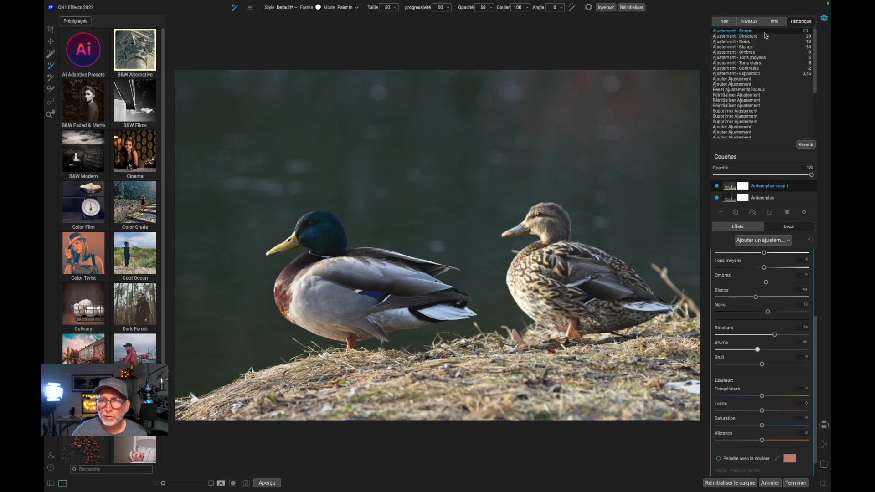
{"action": "left_click", "coordinate": [775, 24]}
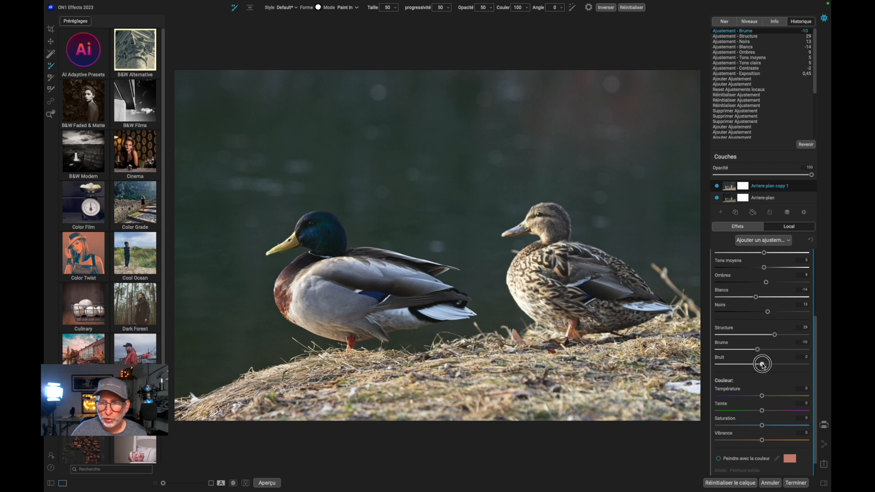
{"action": "left_click", "coordinate": [762, 364]}
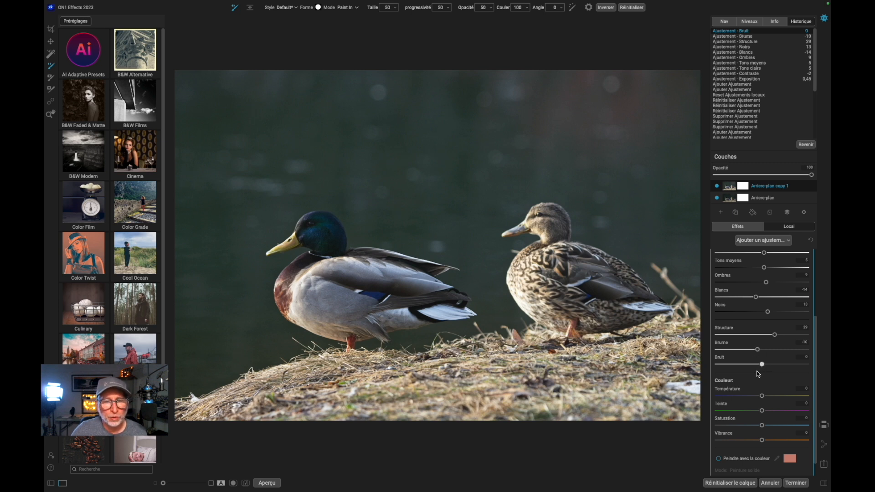
{"action": "scroll", "coordinate": [758, 379], "scroll_direction": "down", "scroll_amount": 2}
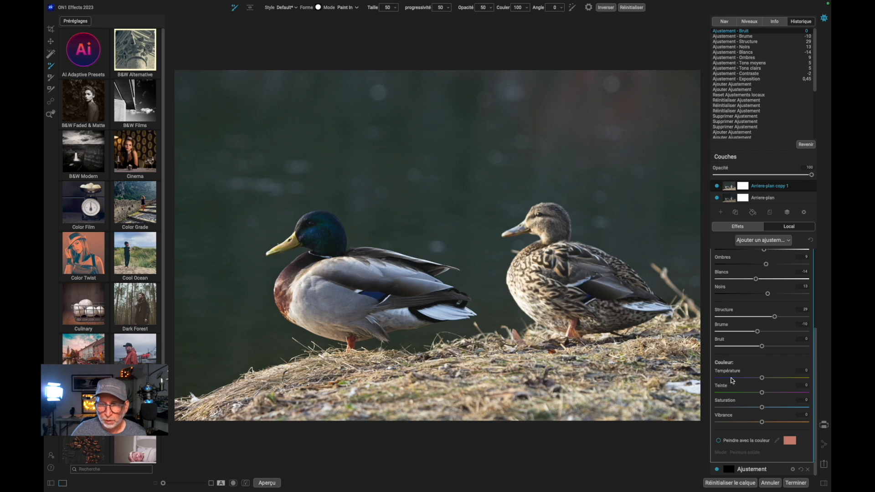
Try a temperature of 40 on the whole-image adjustment and reset it to 0.
{"action": "double_click", "coordinate": [762, 378]}
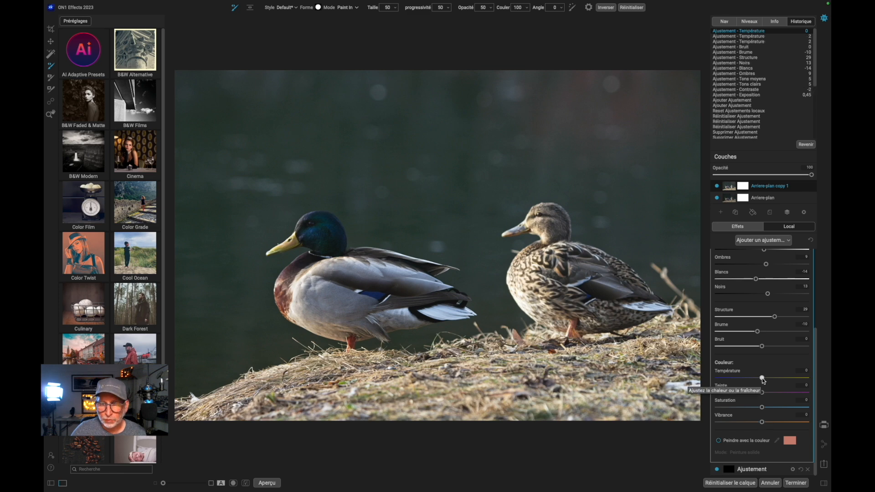
{"action": "left_click_drag", "start_coordinate": [762, 378], "coordinate": [779, 378]}
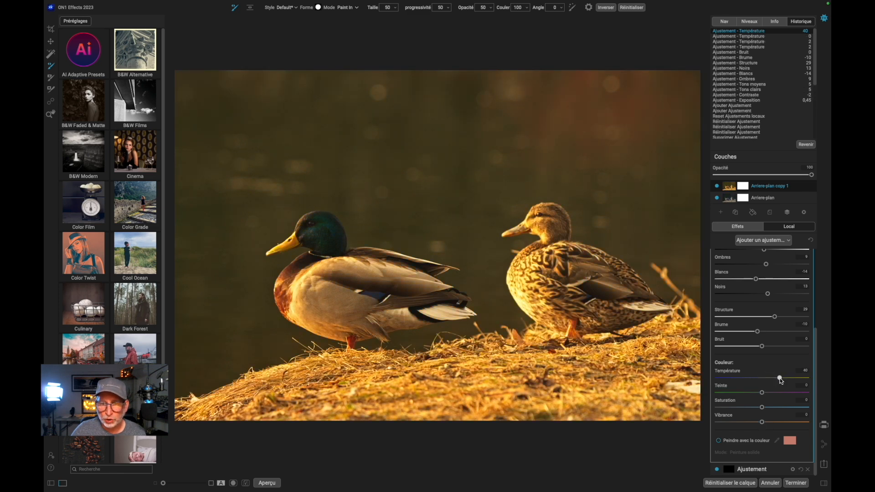
{"action": "double_click", "coordinate": [779, 378]}
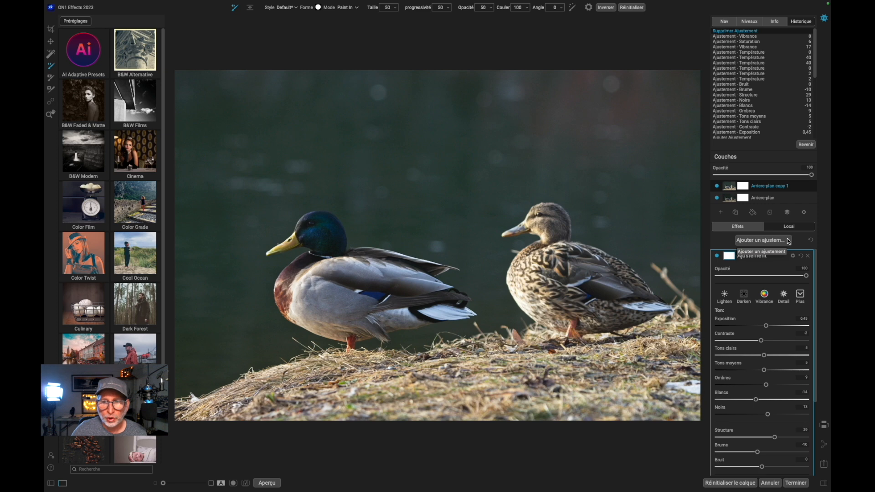
Add a local adjustment and apply it to the detected Animal region covering both ducks.
{"action": "left_click", "coordinate": [789, 241]}
{"action": "left_click", "coordinate": [786, 244]}
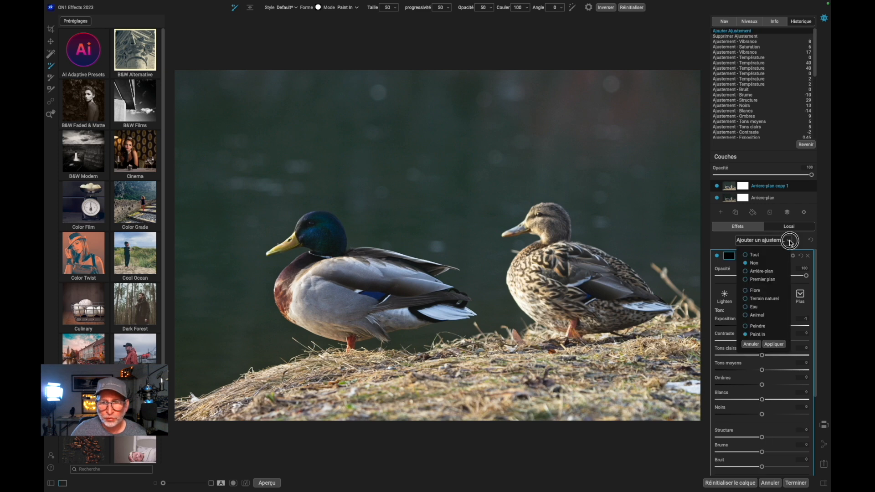
{"action": "left_click", "coordinate": [746, 315]}
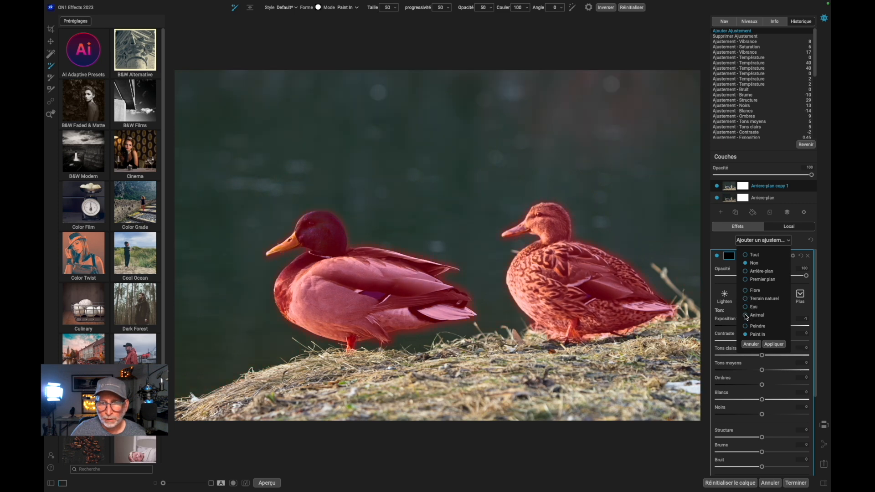
{"action": "left_click", "coordinate": [774, 344]}
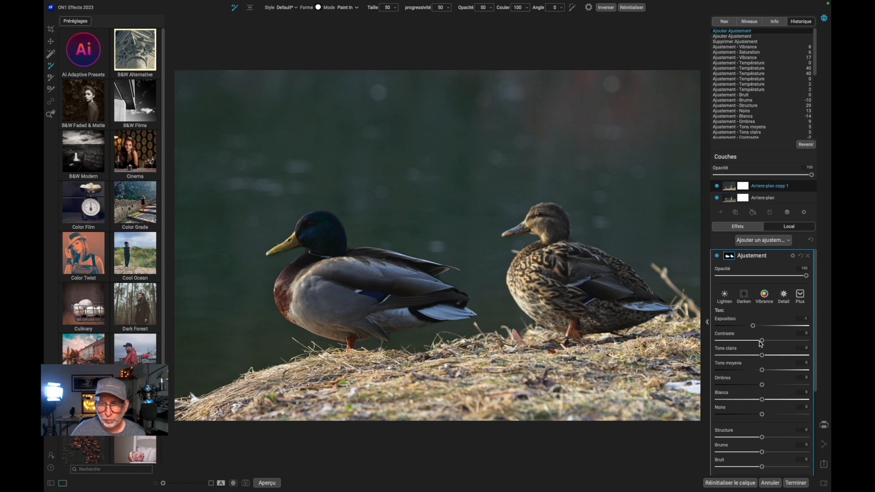
Set the ducks' adjustment to contrast -19, exposure -0.05, highlights 2, midtones 10 and shadows 11.
{"action": "left_click_drag", "start_coordinate": [762, 340], "coordinate": [753, 340]}
{"action": "left_click_drag", "start_coordinate": [753, 326], "coordinate": [761, 326]}
{"action": "left_click_drag", "start_coordinate": [762, 355], "coordinate": [764, 370]}
{"action": "left_click_drag", "start_coordinate": [763, 370], "coordinate": [766, 385]}
Set the ducks' adjustment to blacks -12, whites 4, structure 12 and vibrance 25.
{"action": "left_click_drag", "start_coordinate": [815, 381], "coordinate": [814, 417]}
{"action": "left_click_drag", "start_coordinate": [762, 358], "coordinate": [757, 358]}
{"action": "left_click_drag", "start_coordinate": [762, 344], "coordinate": [763, 343]}
{"action": "left_click_drag", "start_coordinate": [814, 387], "coordinate": [815, 434]}
{"action": "left_click_drag", "start_coordinate": [761, 308], "coordinate": [768, 308]}
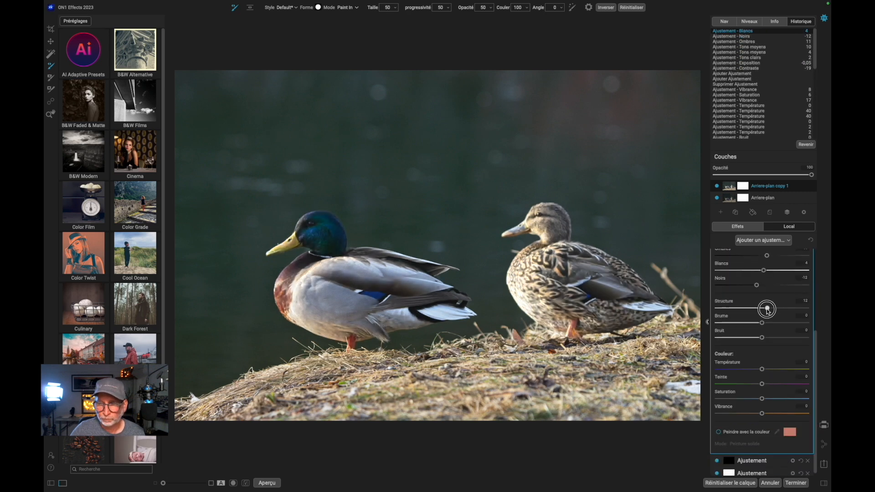
{"action": "left_click_drag", "start_coordinate": [762, 409], "coordinate": [773, 410]}
Delete the empty black-mask adjustment, reopen the whole-image adjustment's settings and set its exposure to 0.3.
{"action": "left_click", "coordinate": [808, 457]}
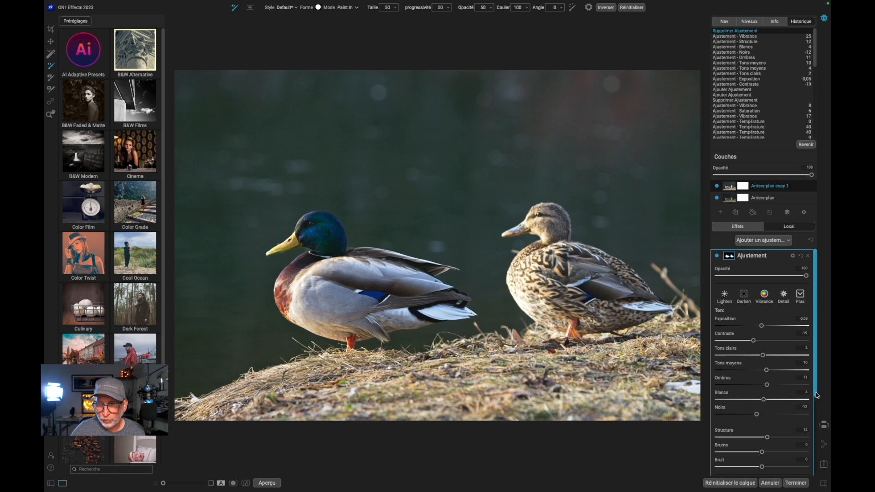
{"action": "left_click_drag", "start_coordinate": [816, 397], "coordinate": [814, 465]}
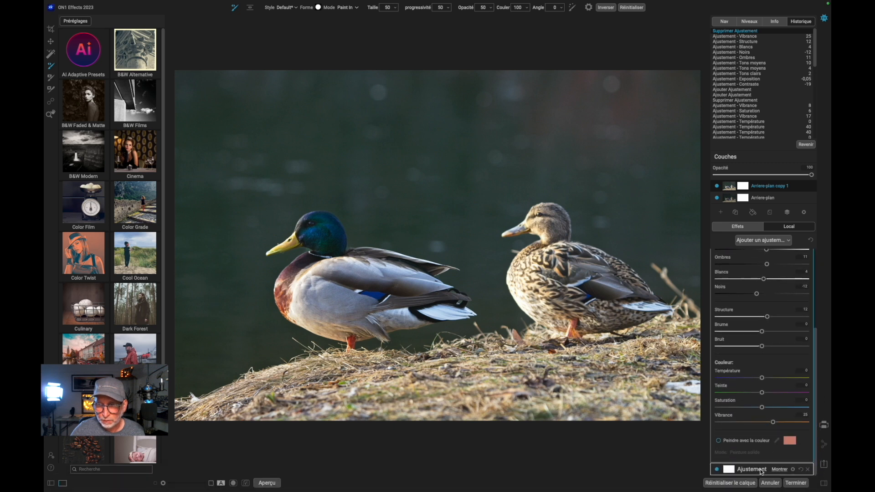
{"action": "left_click", "coordinate": [777, 468]}
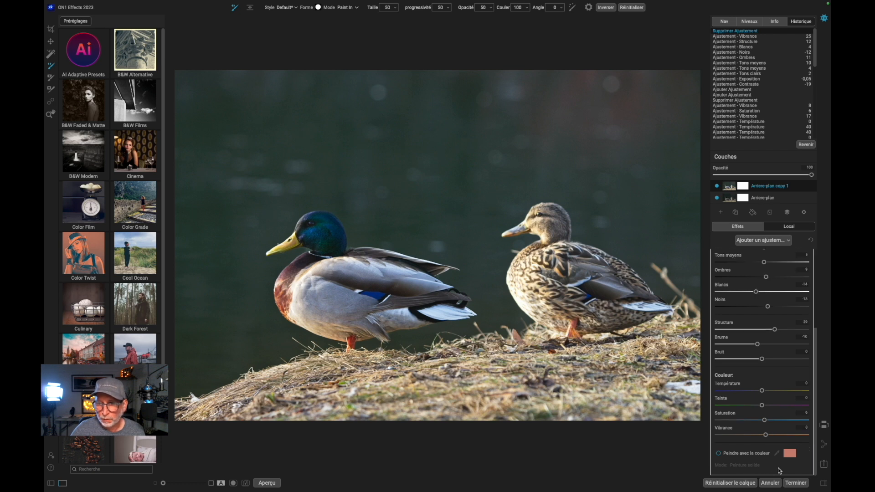
{"action": "left_click_drag", "start_coordinate": [816, 400], "coordinate": [807, 328]}
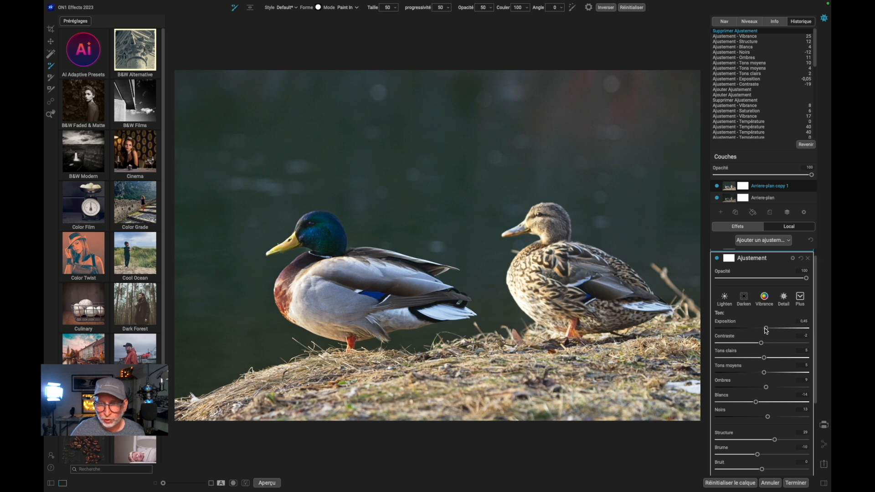
{"action": "left_click_drag", "start_coordinate": [767, 331], "coordinate": [766, 333]}
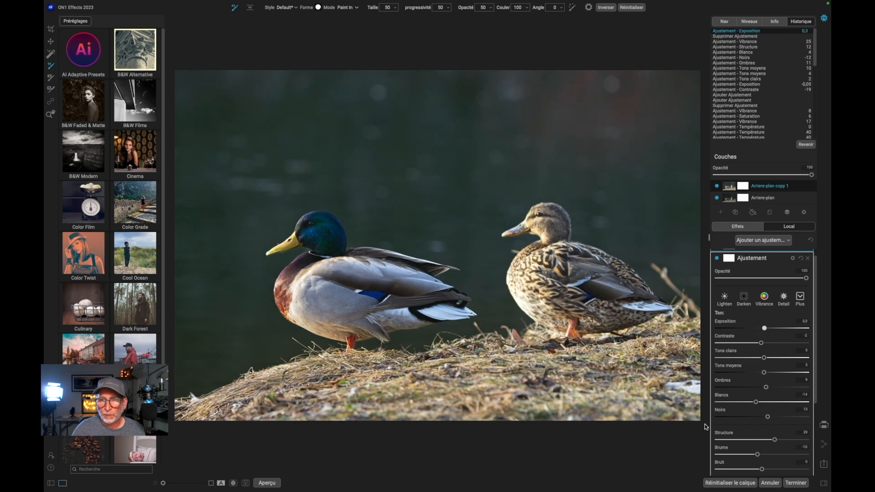
Show the levels histogram and crop the photo tighter around the ducks at the original ratio (Ratio d'origine).
{"action": "left_click", "coordinate": [754, 24]}
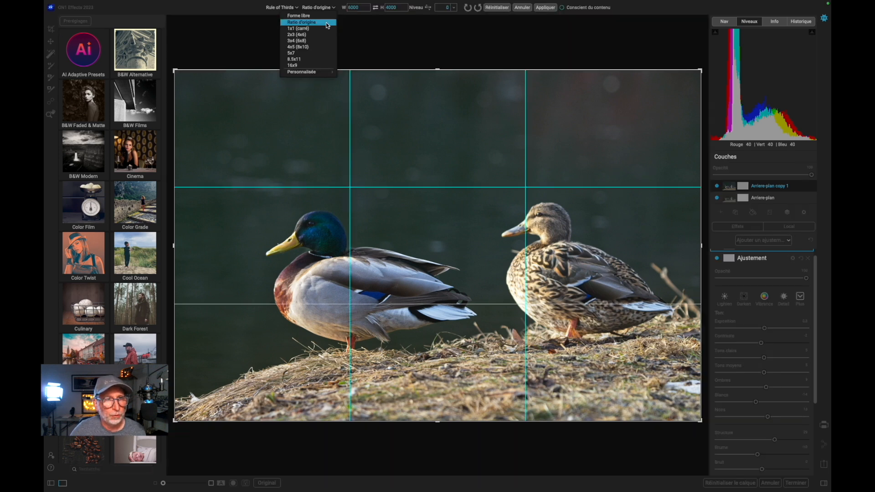
{"action": "left_click", "coordinate": [327, 22]}
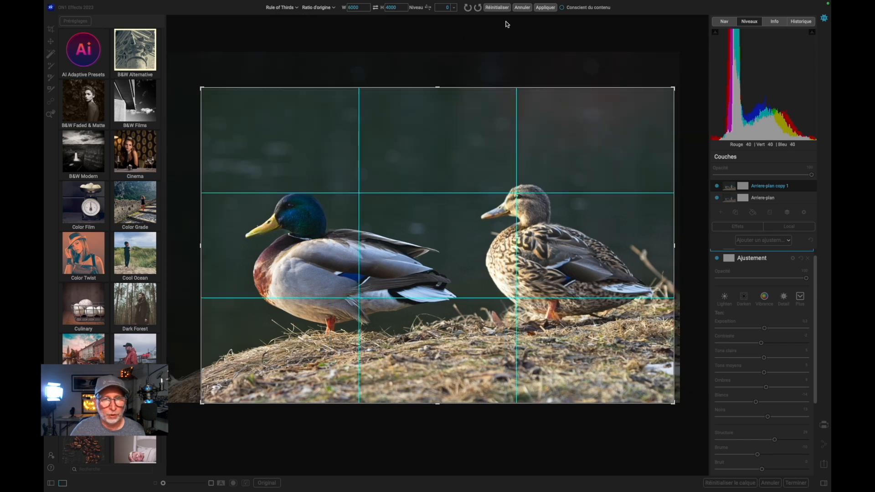
{"action": "left_click", "coordinate": [539, 8]}
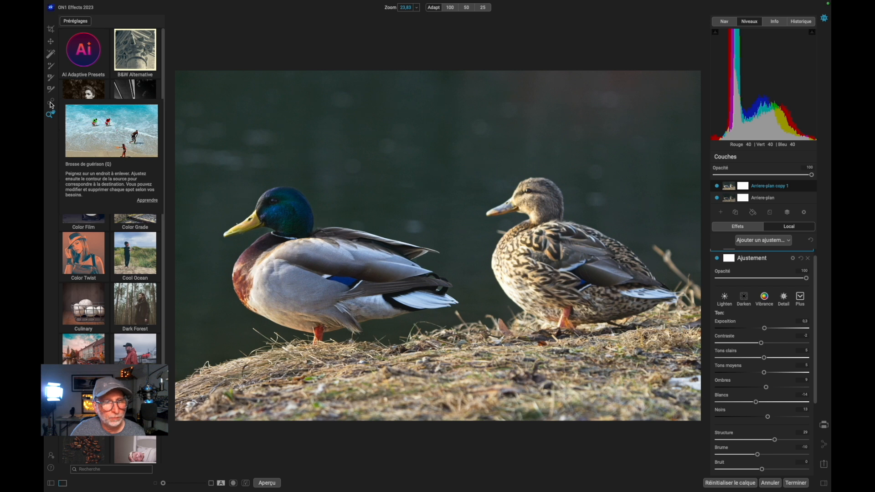
Remove the branch behind the female duck's tail with the healing brush, moving its source area onto the dark water.
{"action": "left_click", "coordinate": [51, 104]}
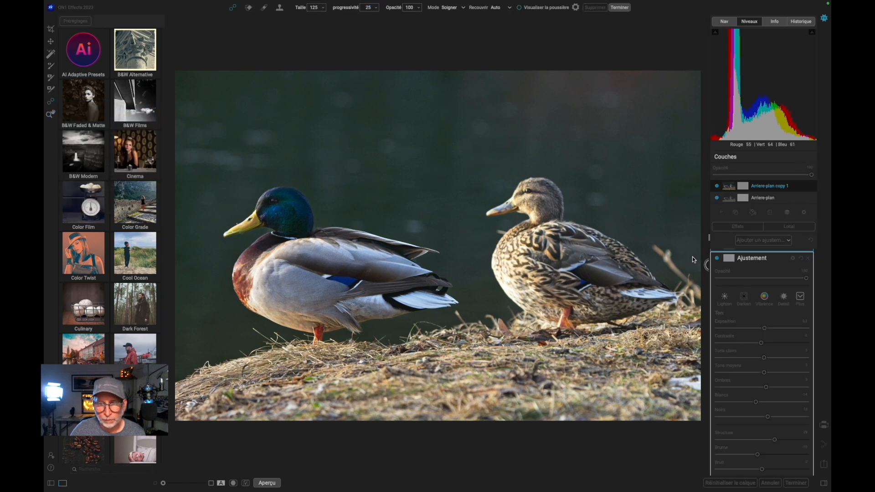
{"action": "left_click", "coordinate": [655, 248]}
{"action": "left_click_drag", "start_coordinate": [655, 249], "coordinate": [699, 296]}
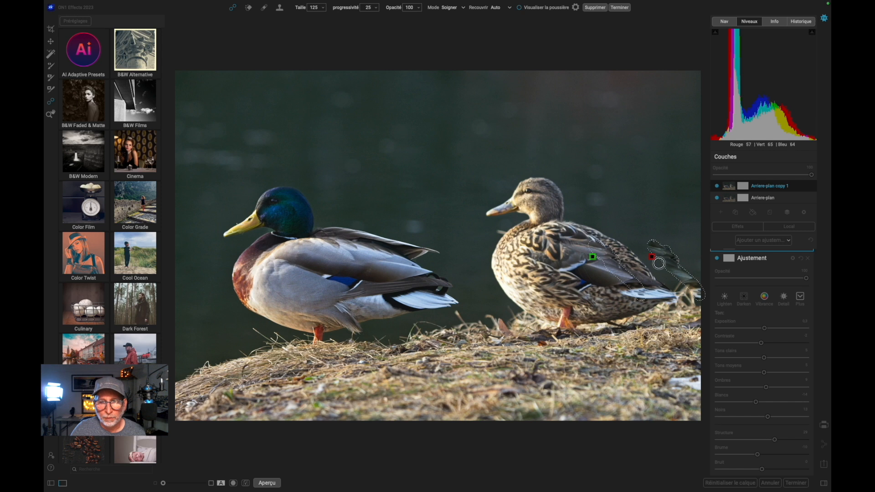
{"action": "mouse_move", "coordinate": [609, 262]}
{"action": "left_mouse_down"}
{"action": "mouse_move", "coordinate": [635, 213]}
{"action": "mouse_move", "coordinate": [643, 223]}
{"action": "mouse_move", "coordinate": [650, 212]}
{"action": "mouse_move", "coordinate": [639, 168]}
{"action": "mouse_move", "coordinate": [649, 183]}
{"action": "left_mouse_up"}
{"action": "key", "text": "z"}
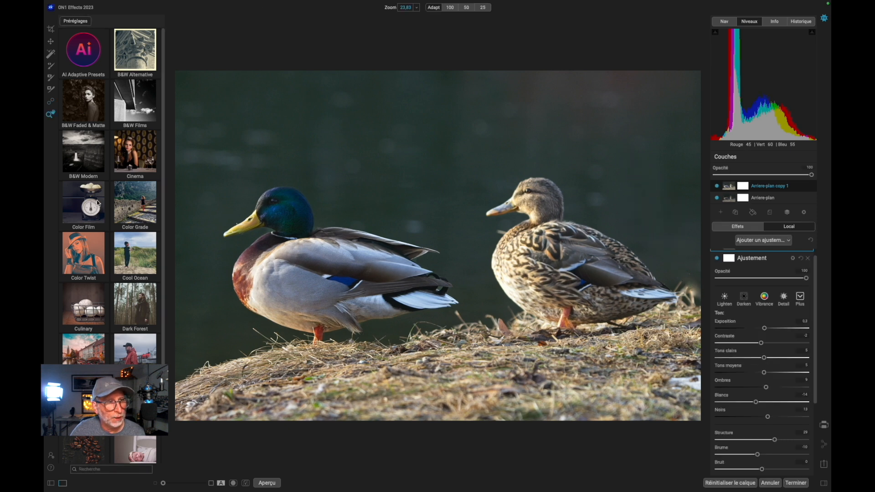
Reopen the healing retouch and erase the twig remnants at the photo's right edge with the Perfect Eraser (Gomme Parfaite).
{"action": "left_click", "coordinate": [50, 103]}
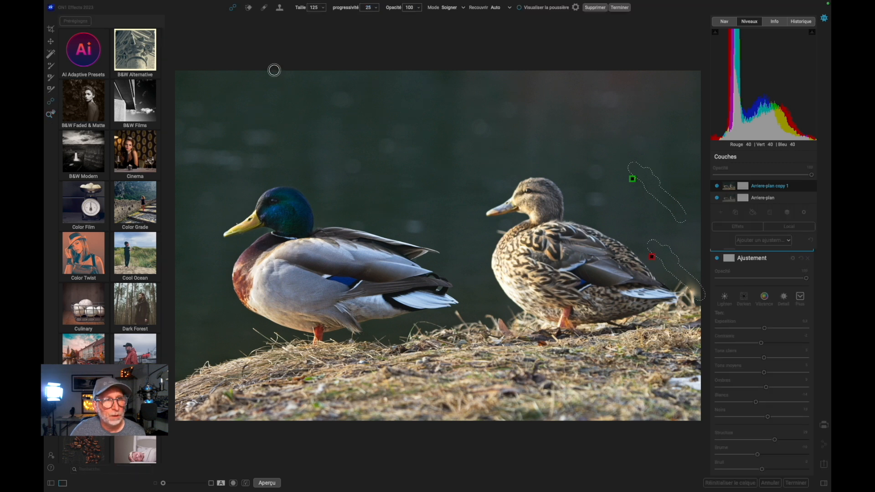
{"action": "left_click", "coordinate": [249, 9]}
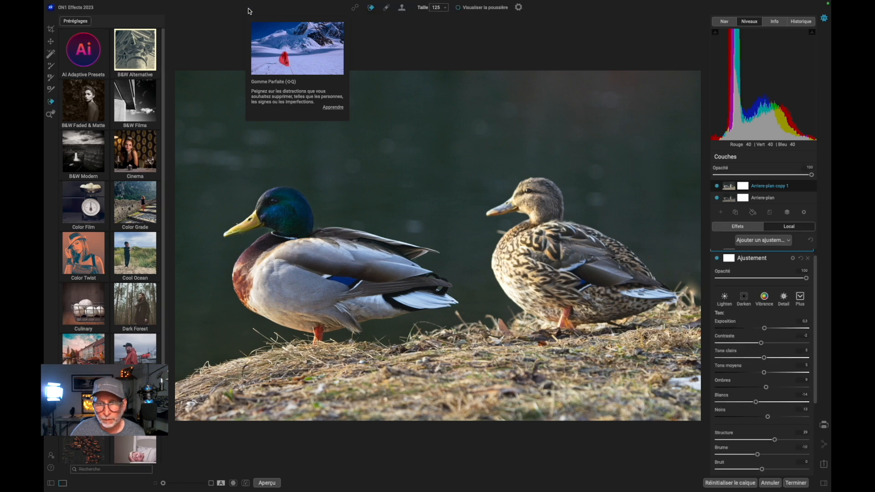
{"action": "mouse_move", "coordinate": [689, 282]}
{"action": "left_mouse_down"}
{"action": "mouse_move", "coordinate": [693, 297]}
{"action": "mouse_move", "coordinate": [677, 260]}
{"action": "mouse_move", "coordinate": [698, 285]}
{"action": "left_mouse_up"}
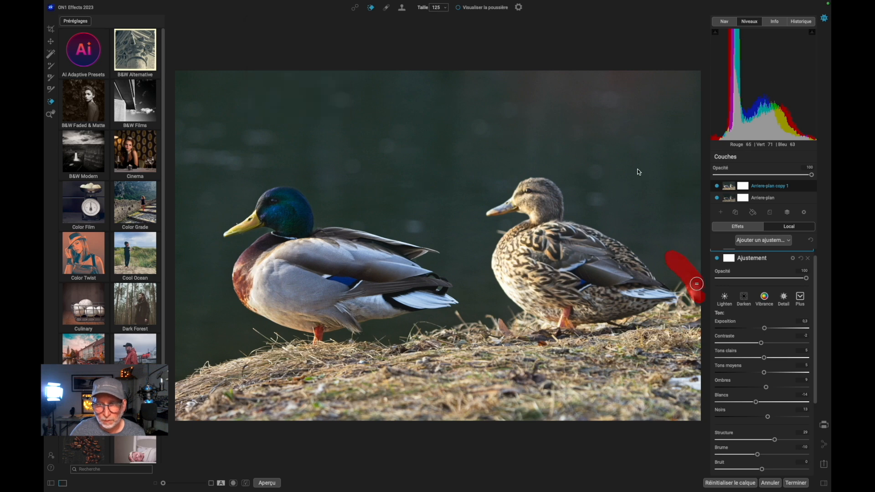
Clone clean background over the leftover twigs behind the female duck's tail with Clone Stamp, undoing the unwanted stroke along the way.
{"action": "left_click", "coordinate": [387, 7]}
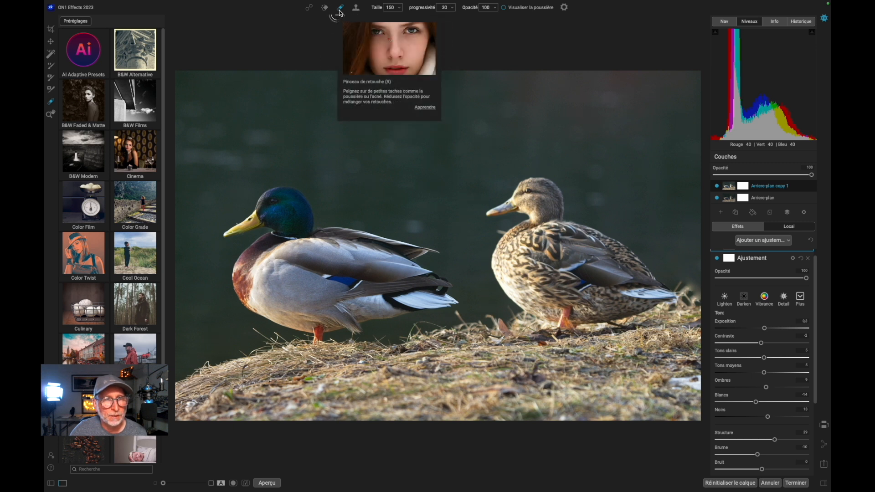
{"action": "left_click", "coordinate": [355, 8]}
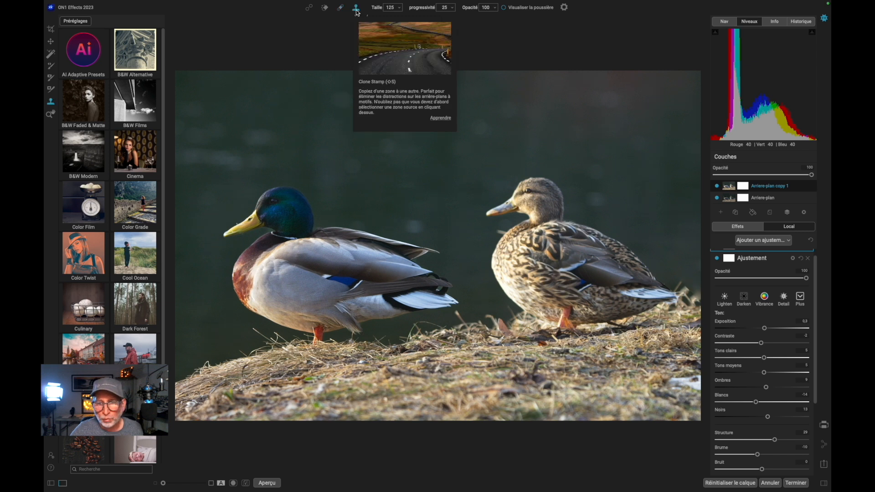
{"action": "left_click", "coordinate": [691, 308], "text": "alt"}
{"action": "left_click_drag", "start_coordinate": [687, 292], "coordinate": [699, 296]}
{"action": "left_click", "coordinate": [693, 268], "text": "alt"}
{"action": "mouse_move", "coordinate": [698, 293]}
{"action": "left_mouse_down"}
{"action": "mouse_move", "coordinate": [676, 281]}
{"action": "mouse_move", "coordinate": [692, 283]}
{"action": "mouse_move", "coordinate": [696, 265]}
{"action": "left_mouse_up"}
{"action": "key", "text": "super+z"}
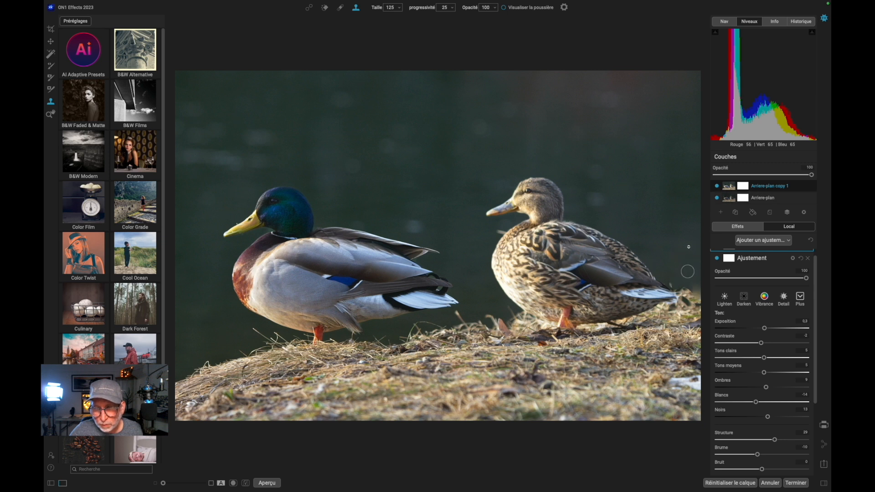
{"action": "left_click", "coordinate": [690, 260], "text": "alt"}
{"action": "left_click_drag", "start_coordinate": [696, 286], "coordinate": [701, 292]}
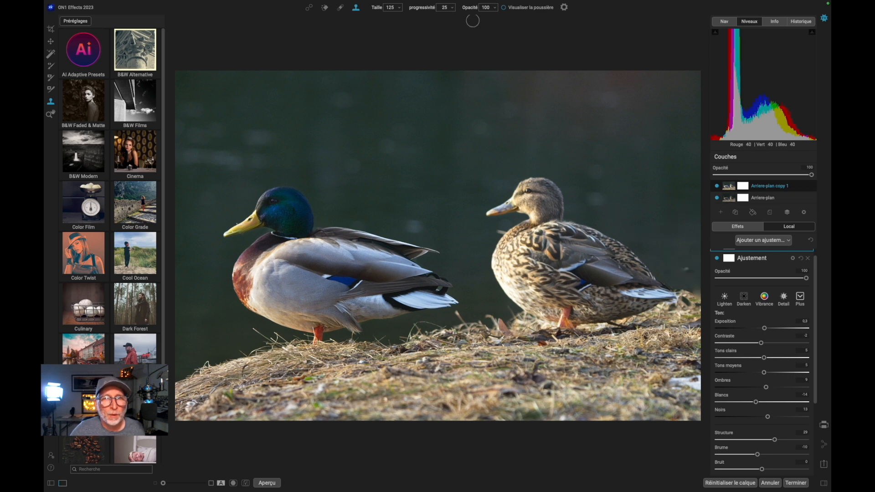
Lower the Clone Stamp opacity to 30 and blend sampled water over the retouched area at the photo's right edge.
{"action": "left_click", "coordinate": [495, 11]}
{"action": "left_click_drag", "start_coordinate": [494, 16], "coordinate": [477, 15]}
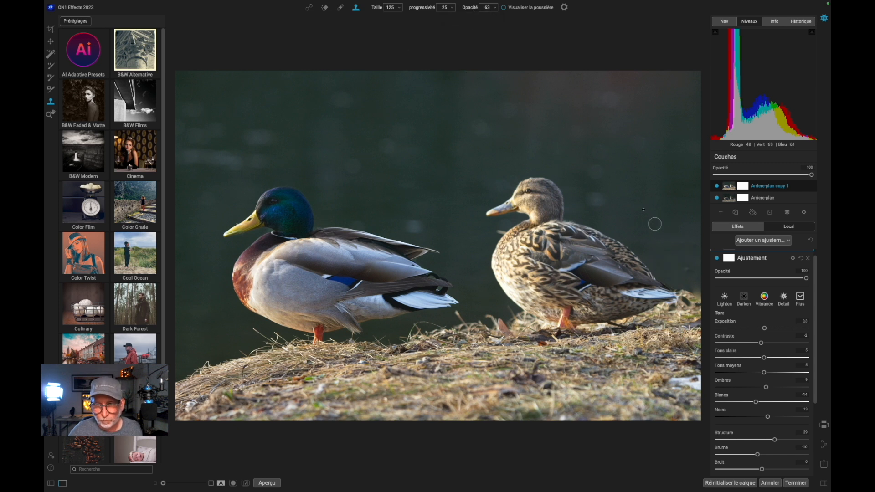
{"action": "left_click", "coordinate": [495, 8]}
{"action": "left_click_drag", "start_coordinate": [478, 17], "coordinate": [462, 17]}
{"action": "left_click", "coordinate": [684, 210], "text": "alt"}
{"action": "left_click_drag", "start_coordinate": [693, 234], "coordinate": [701, 290]}
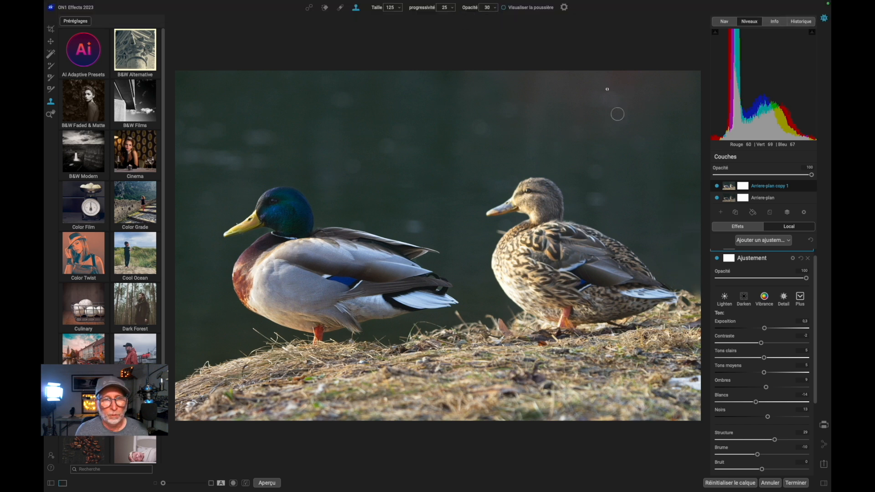